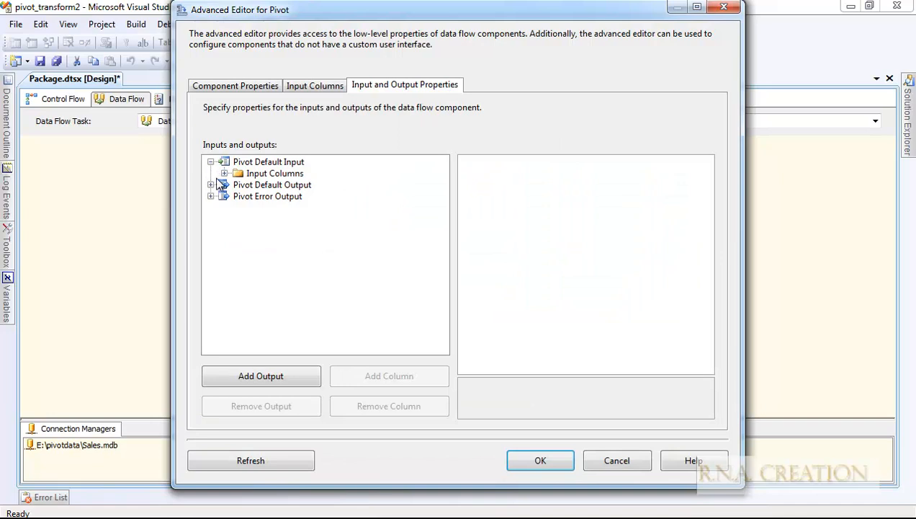
# Set the PivotUsage of the Sale_ID input column to 1
pyautogui.click(273, 185)
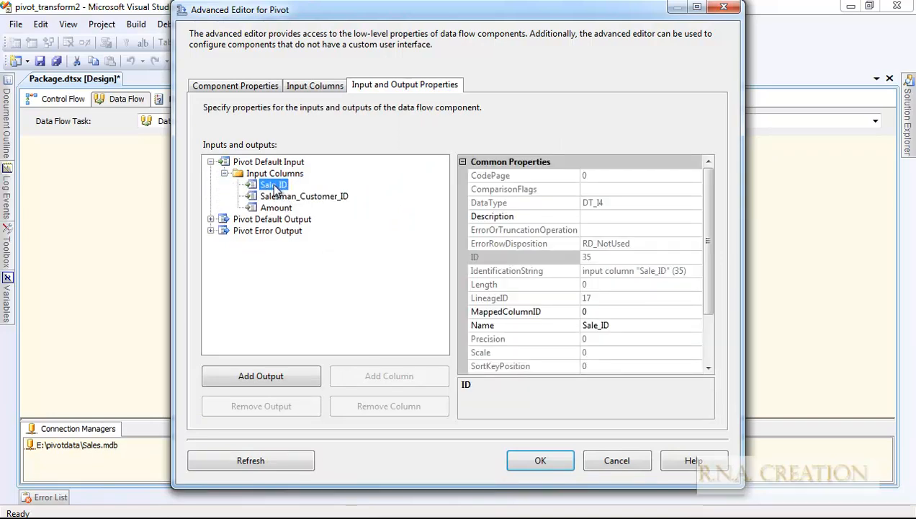
pyautogui.moveTo(711, 296); pyautogui.dragTo(705, 339)
pyautogui.click(598, 366)
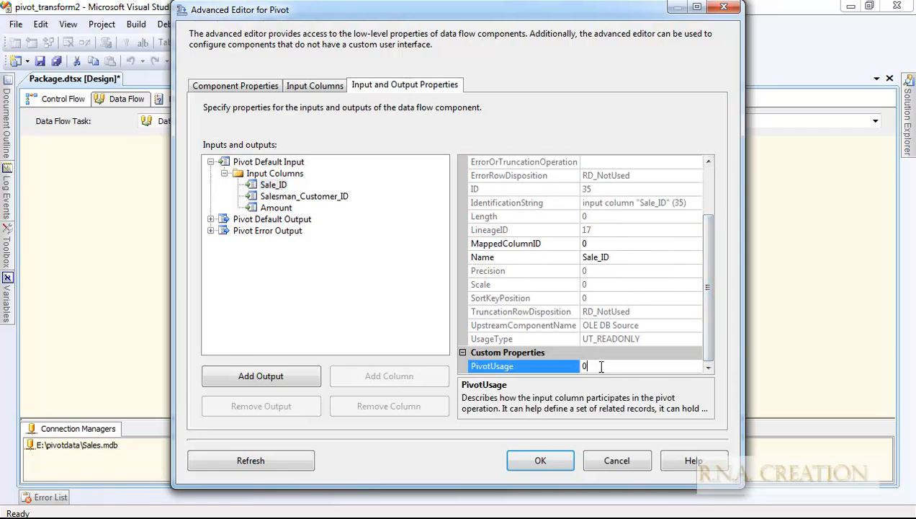
pyautogui.write('1')
# Set the PivotUsage of the Salesman_Customer_ID input column to 2
pyautogui.click(283, 196)
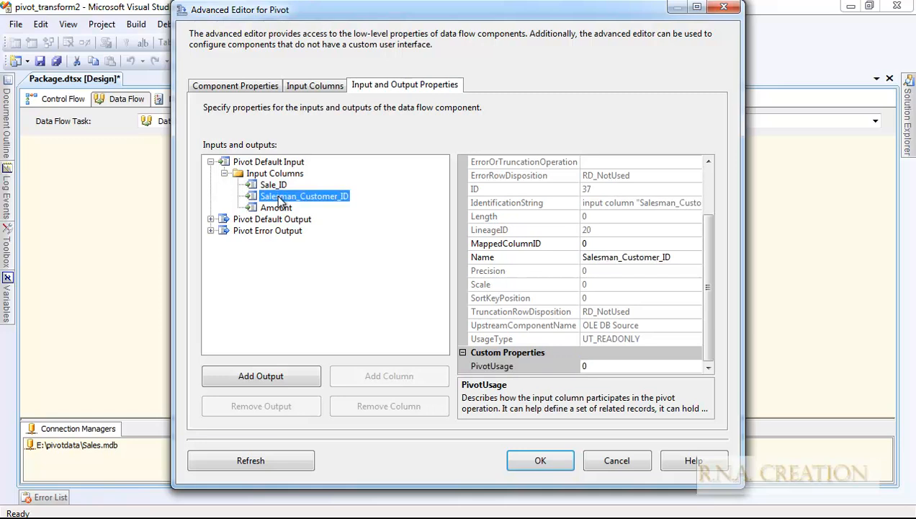
pyautogui.click(600, 367)
pyautogui.click(533, 366)
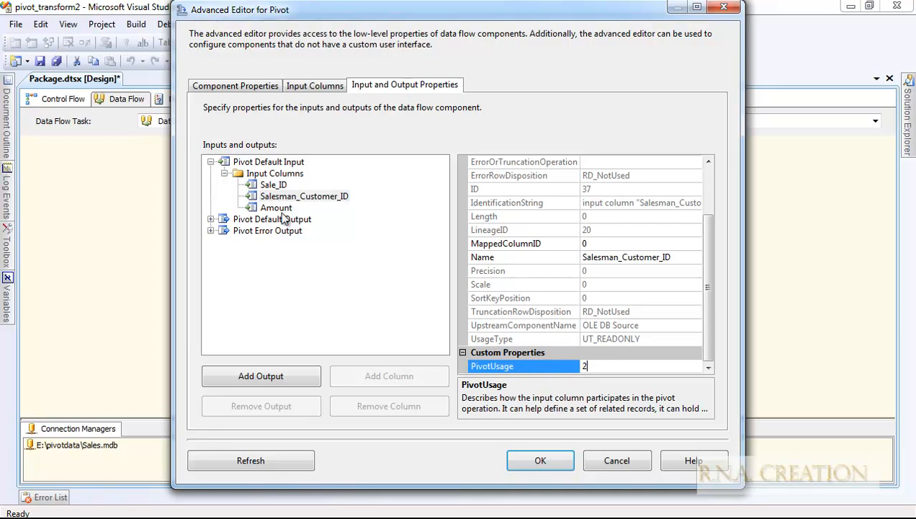
# Set the PivotUsage of the Amount input column to 3 and recheck the Sale_ID column's setting
pyautogui.click(276, 208)
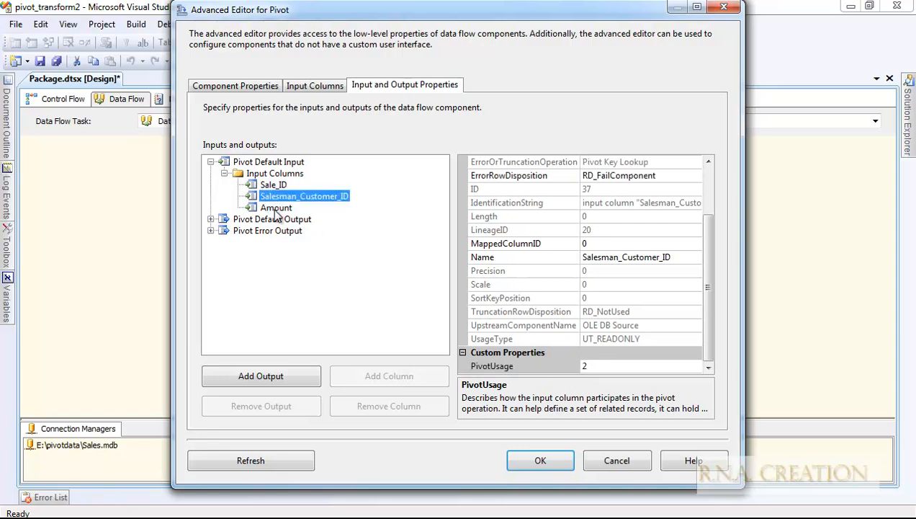
pyautogui.click(602, 366)
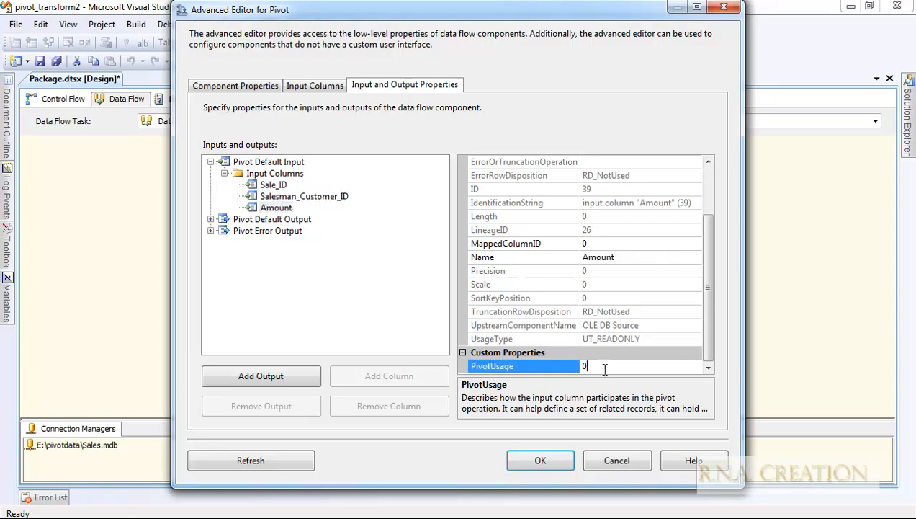
pyautogui.click(560, 368)
pyautogui.write('3')
pyautogui.click(347, 293)
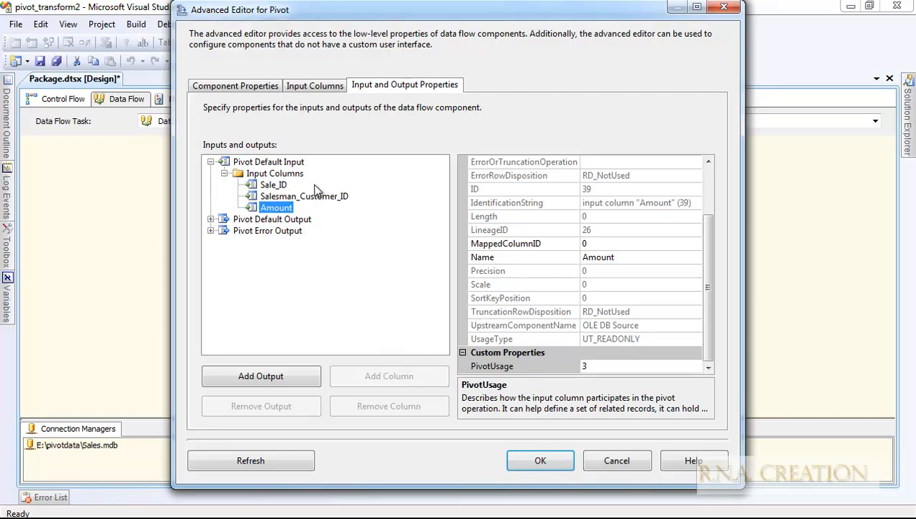
pyautogui.click(286, 187)
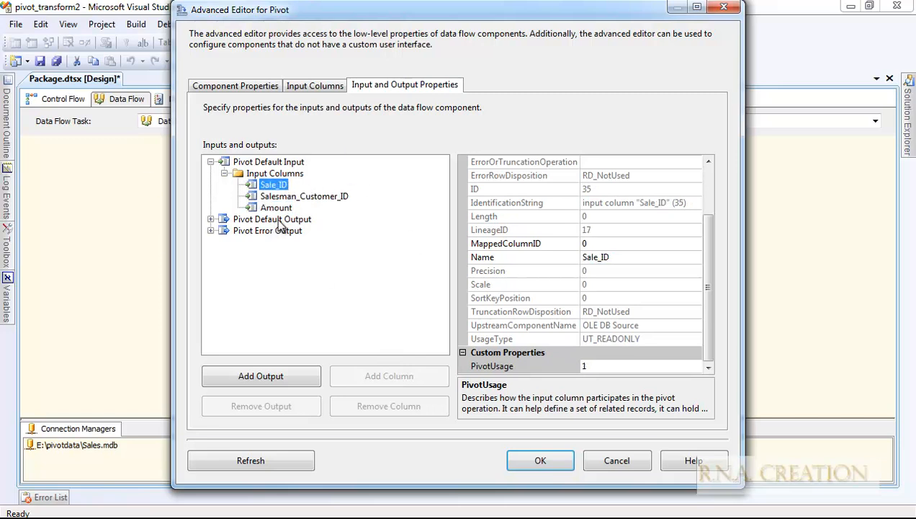
# Add an output column named Sales_ID to the Pivot Default Output
pyautogui.click(275, 220)
pyautogui.click(211, 219)
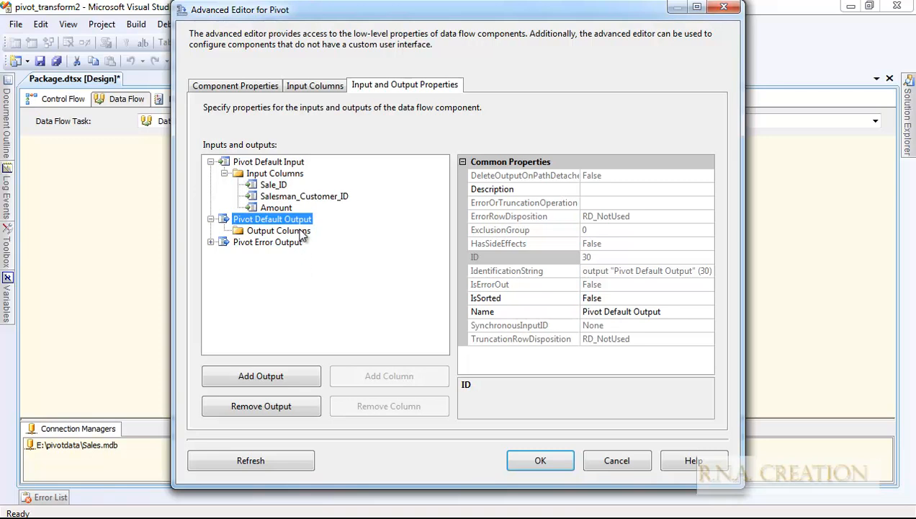
pyautogui.click(278, 185)
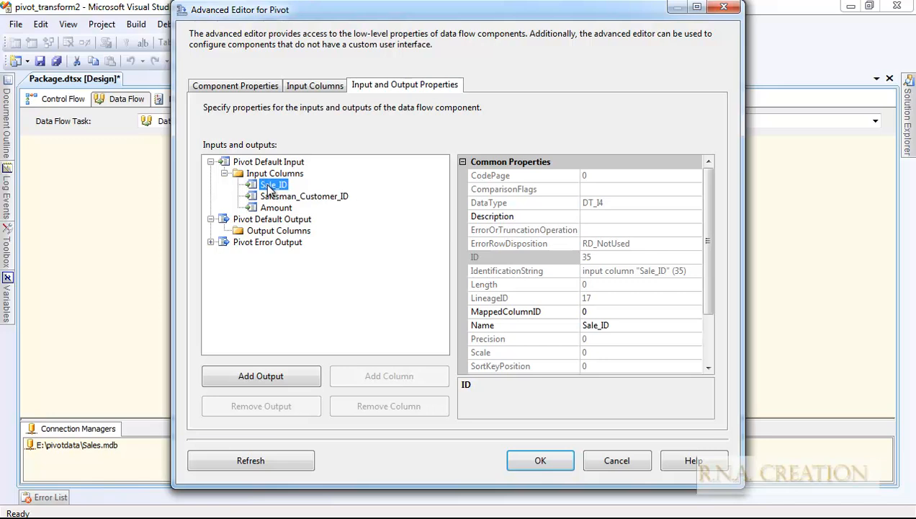
pyautogui.click(292, 232)
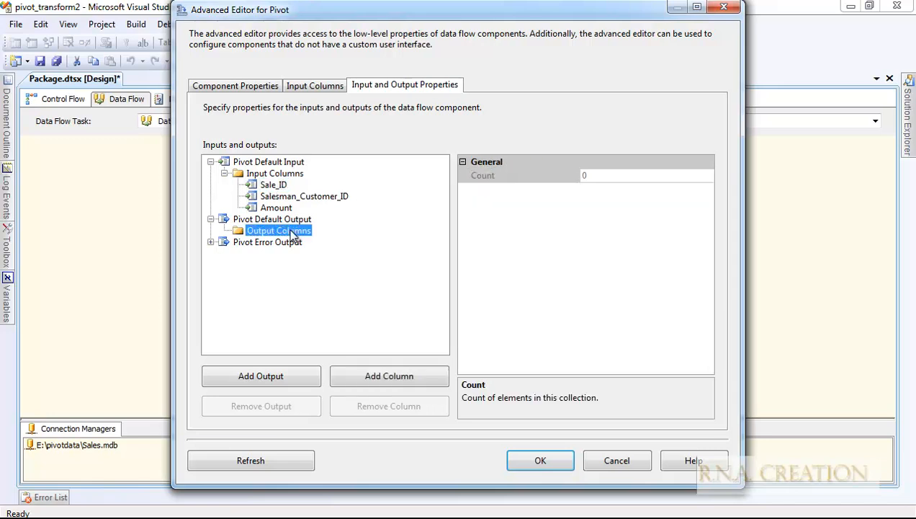
pyautogui.click(392, 376)
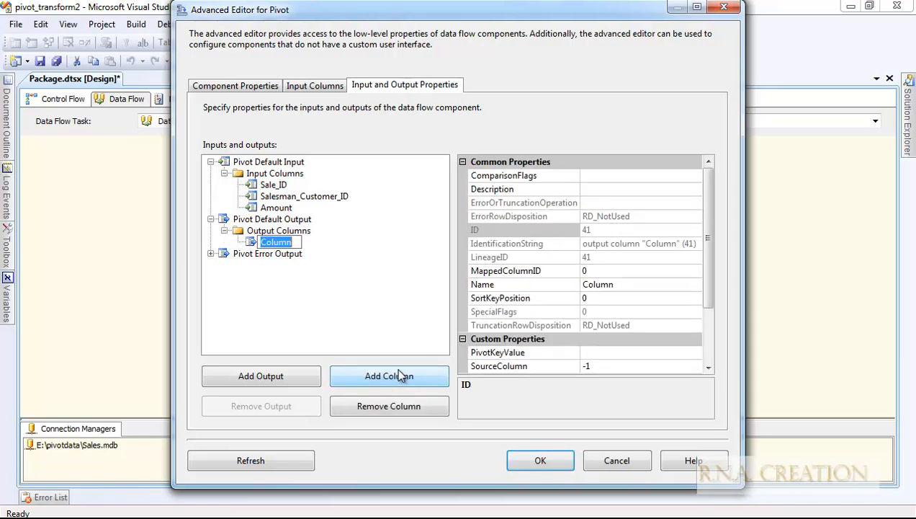
pyautogui.write('SalesI')
pyautogui.press('BackSpace')
pyautogui.write('_ID')
pyautogui.click(354, 331)
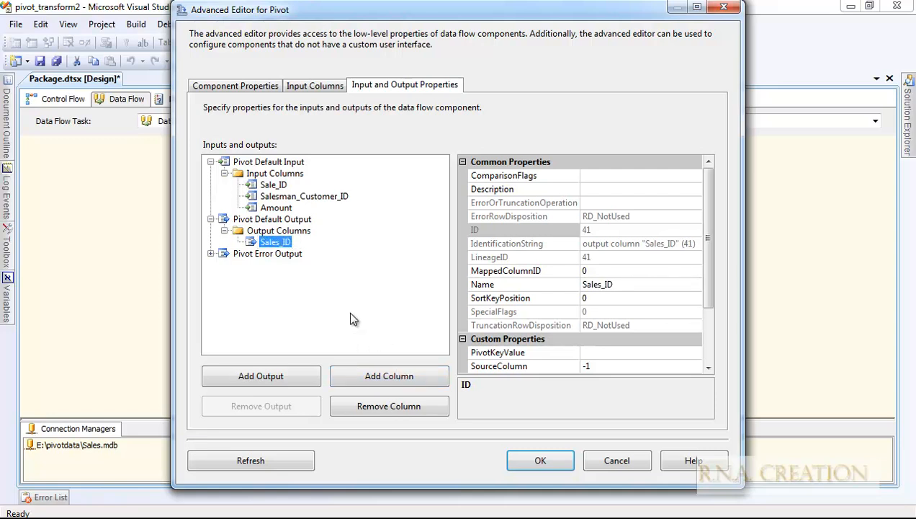
# Set the SourceColumn of the Sales_ID output column to 17, the LineageID of the Sale_ID input column
pyautogui.click(278, 232)
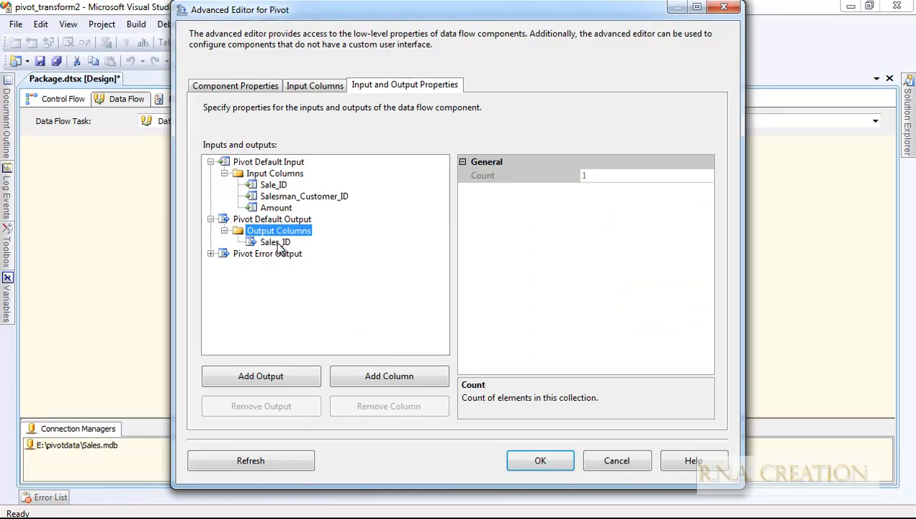
pyautogui.click(278, 243)
pyautogui.click(613, 363)
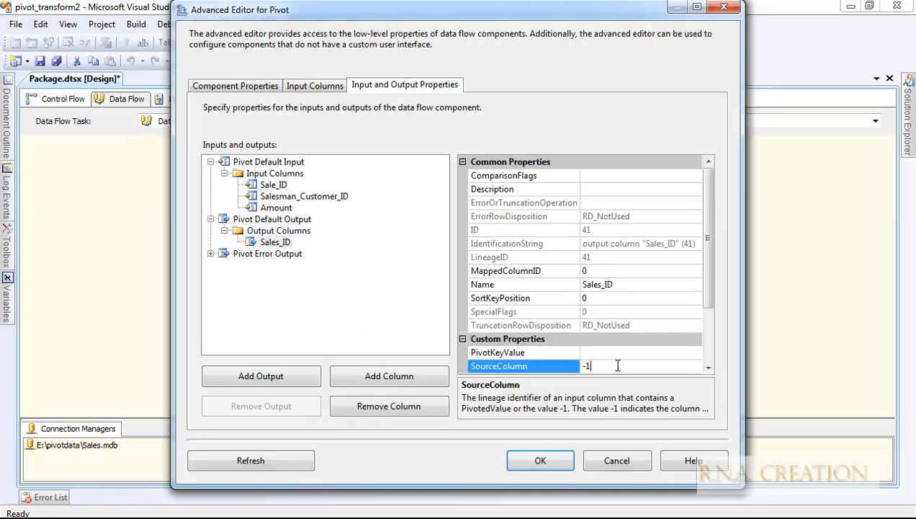
pyautogui.write('17')
pyautogui.click(274, 185)
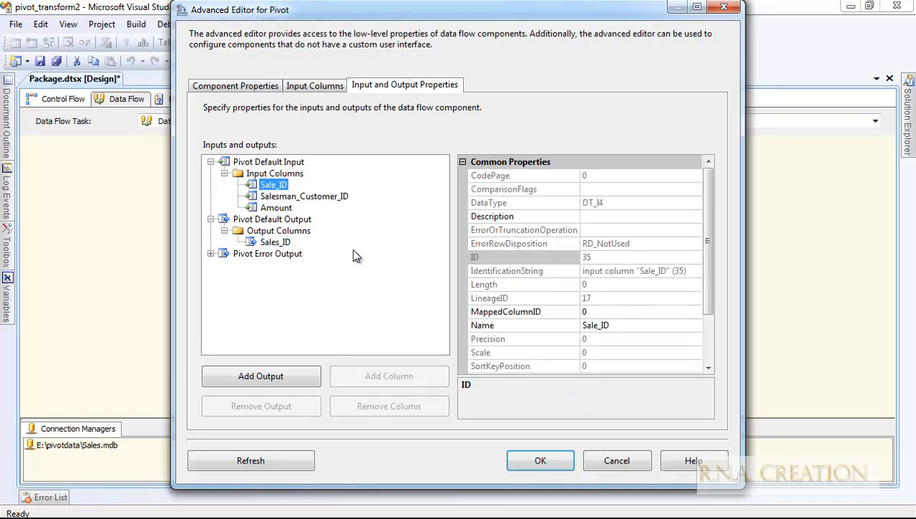
pyautogui.click(274, 243)
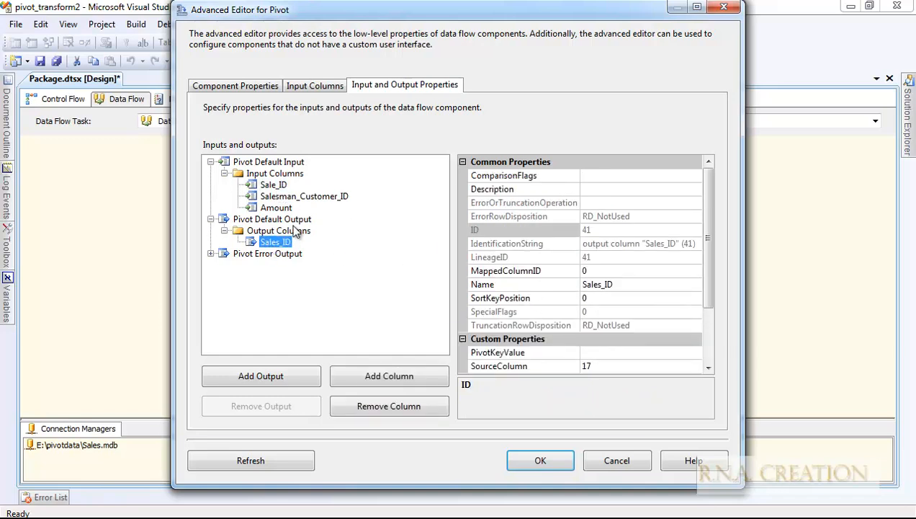
# Compare the properties of the Salesman_Customer_ID input column with those of the Sales_ID output column
pyautogui.click(304, 198)
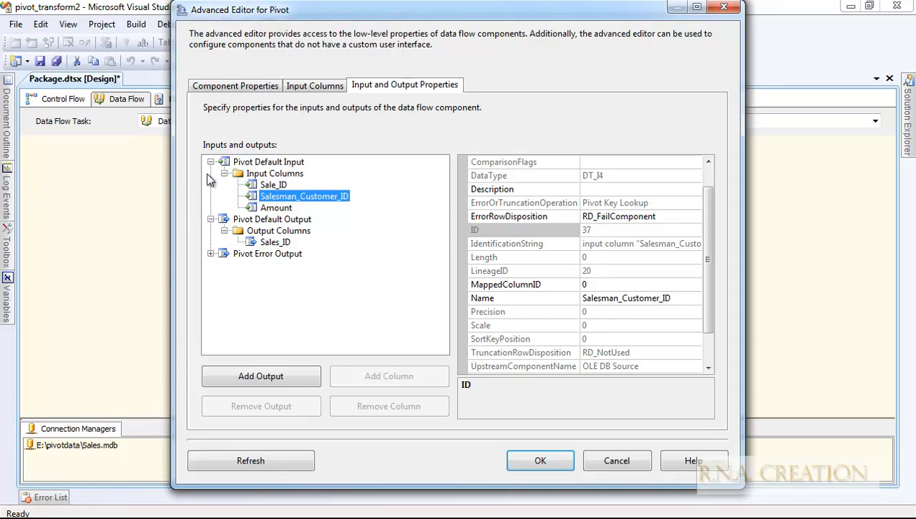
pyautogui.click(284, 243)
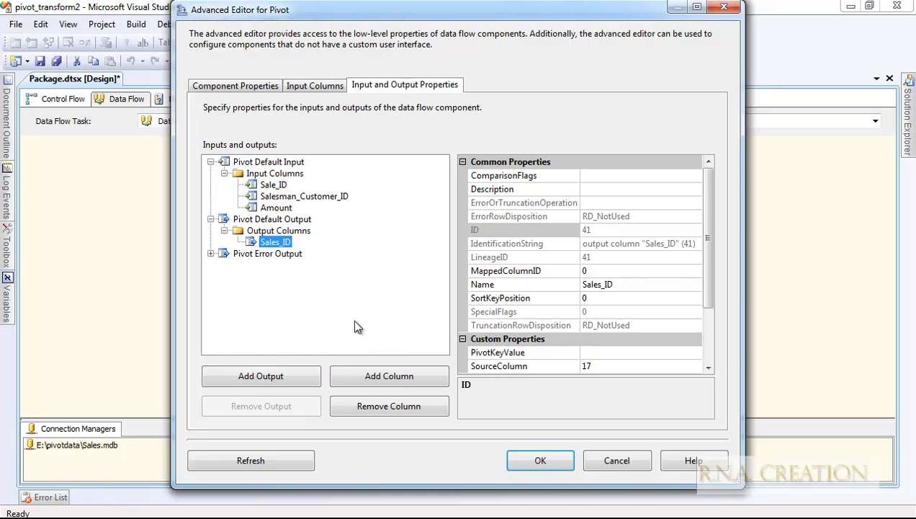
pyautogui.click(372, 380)
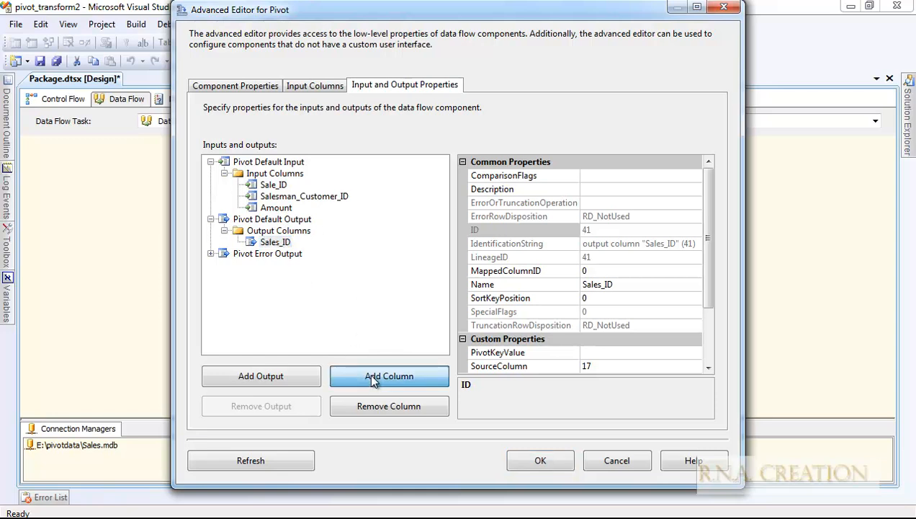
pyautogui.click(275, 243)
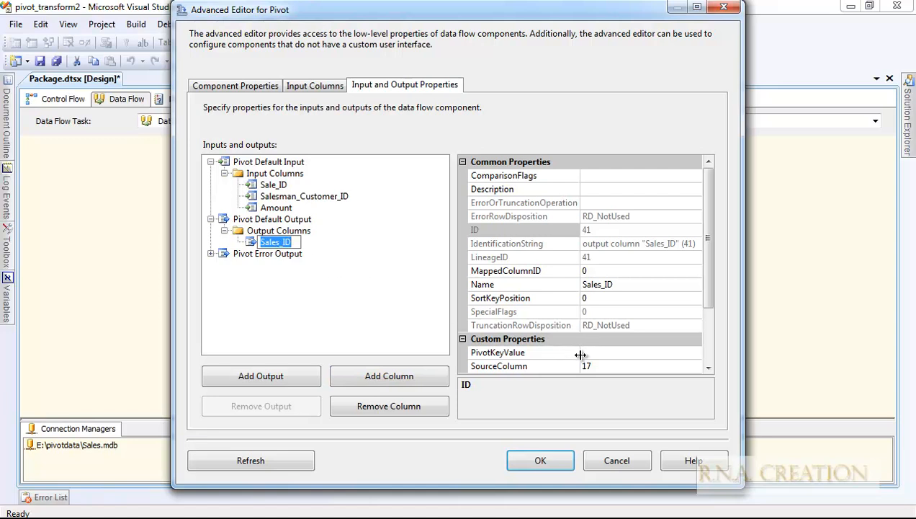
pyautogui.click(326, 277)
pyautogui.click(285, 242)
# Add five output columns to the Pivot Default Output, named 1, 2, 3, 4 and 5
pyautogui.click(401, 376)
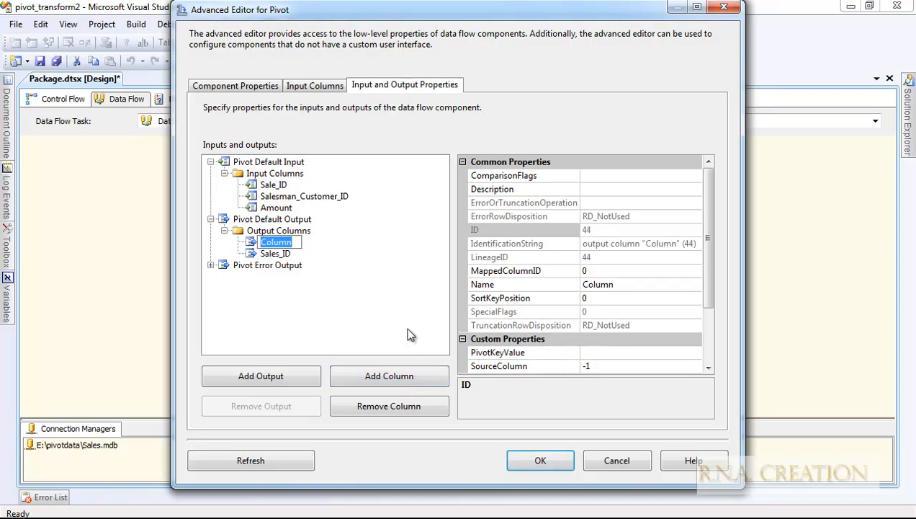
pyautogui.write('1')
pyautogui.click(376, 376)
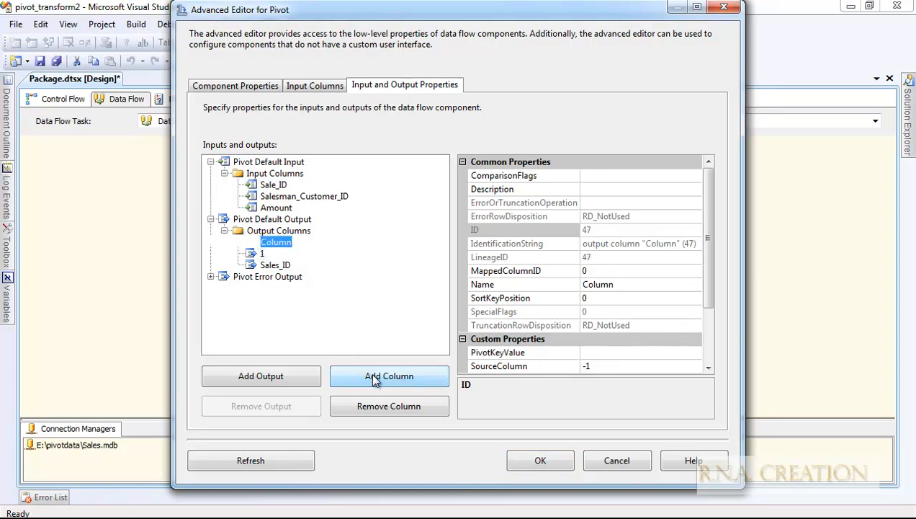
pyautogui.write('1')
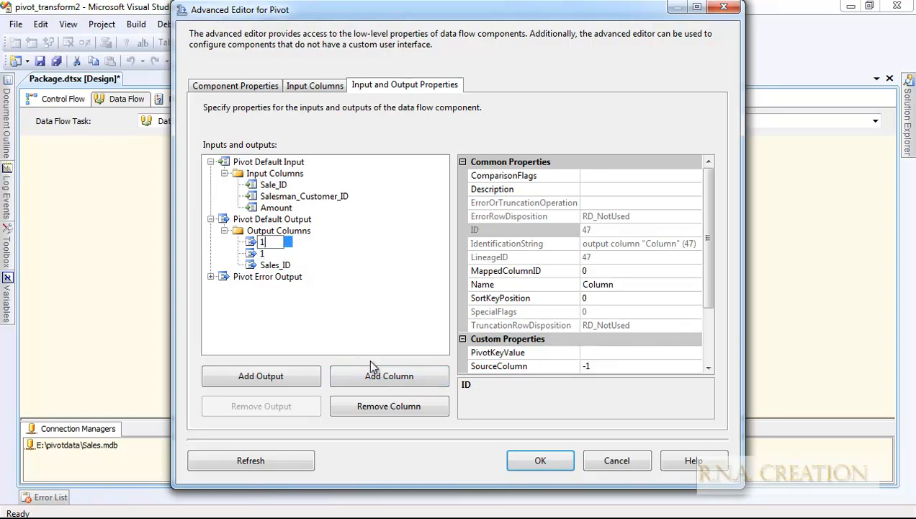
pyautogui.click(389, 375)
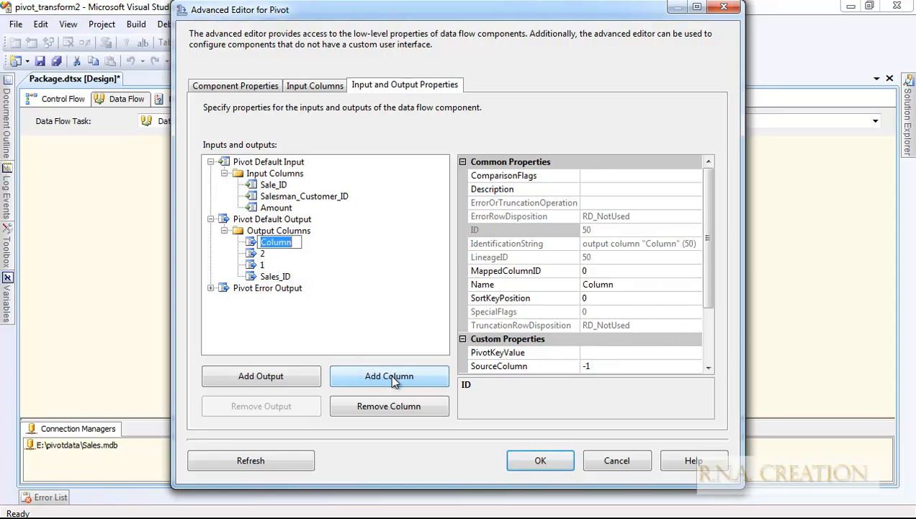
pyautogui.write('3')
pyautogui.click(394, 378)
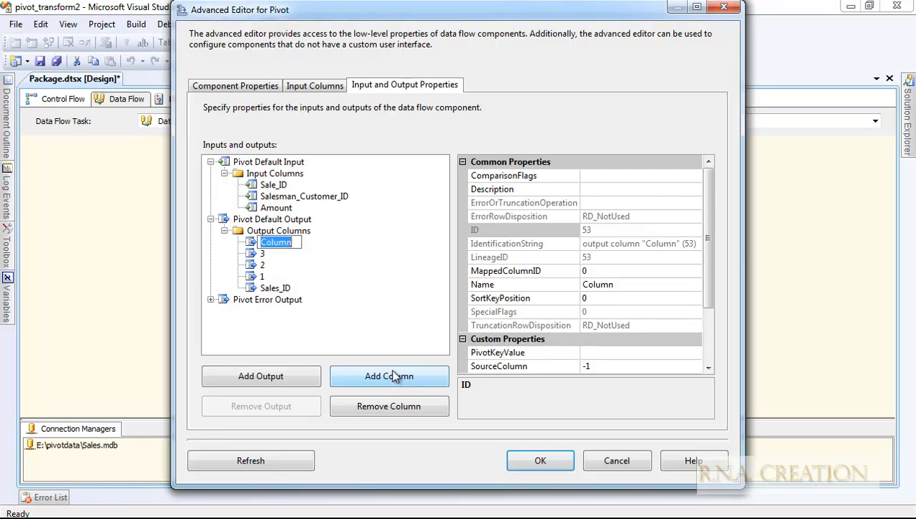
pyautogui.write('4')
pyautogui.click(389, 377)
pyautogui.write('5')
pyautogui.press('Return')
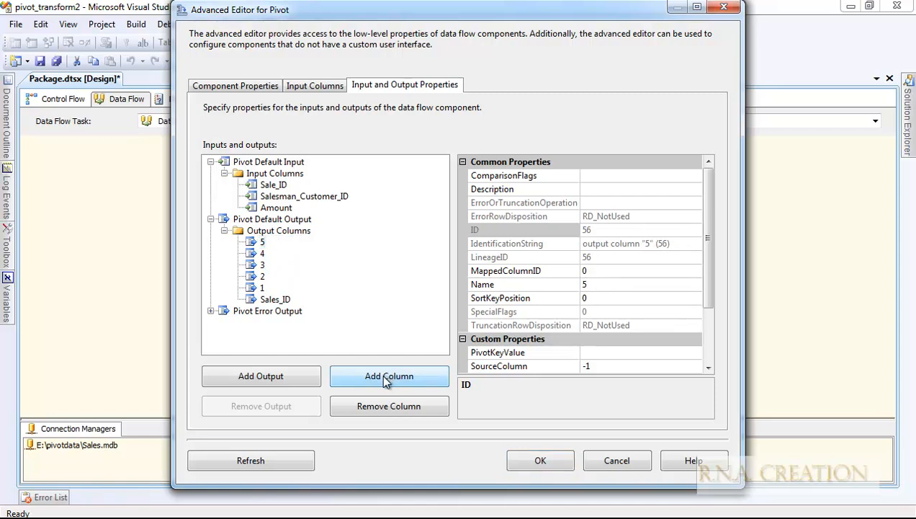
# Add five more output columns to the Pivot Default Output, named 6, 7, 8, 9 and 10
pyautogui.click(386, 377)
pyautogui.write('6')
pyautogui.click(384, 376)
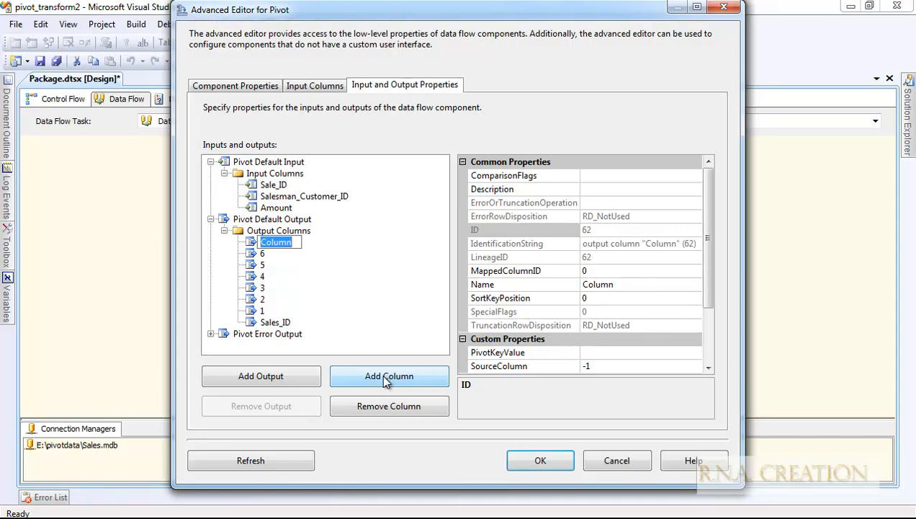
pyautogui.write('7')
pyautogui.press('Return')
pyautogui.click(381, 374)
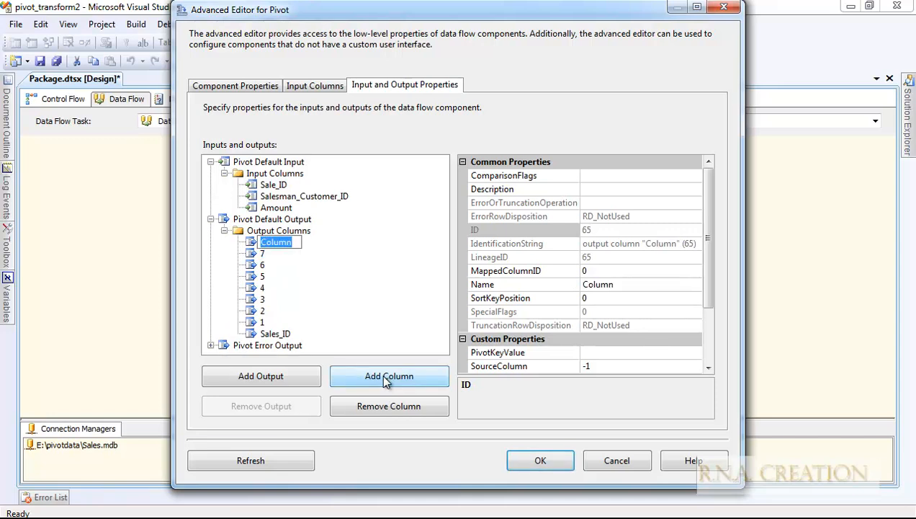
pyautogui.write('8')
pyautogui.click(384, 377)
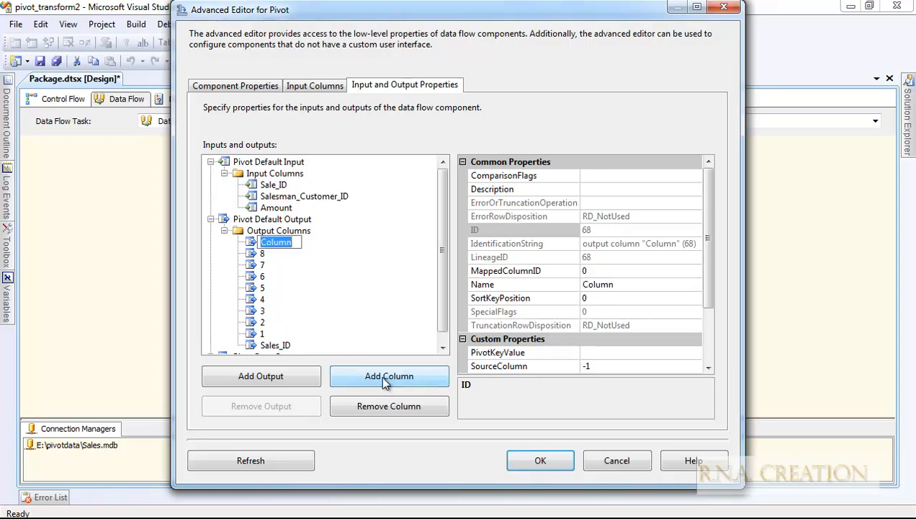
pyautogui.write('9')
pyautogui.click(384, 377)
pyautogui.write('10')
# Add six more output columns to the Pivot Default Output, named 11, 12, 13, 14, 15 and 16
pyautogui.click(384, 377)
pyautogui.write('11')
pyautogui.click(386, 377)
pyautogui.write('12')
pyautogui.click(386, 377)
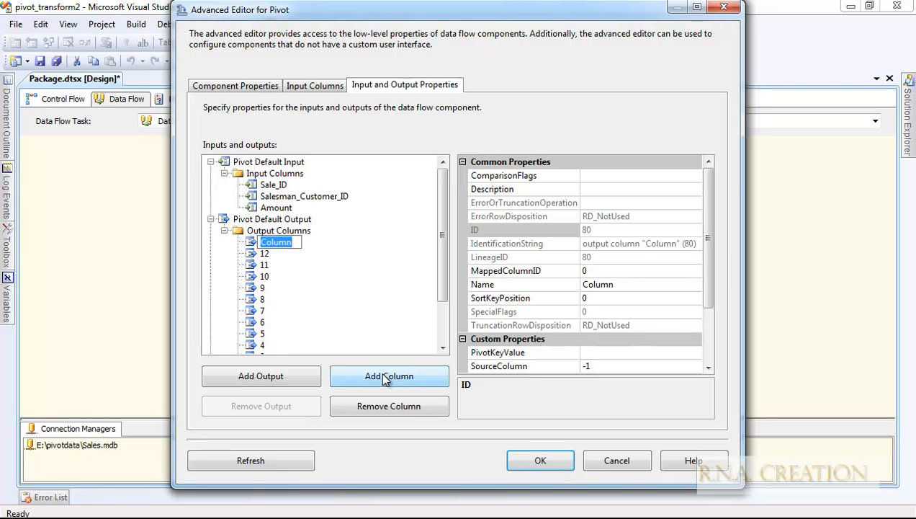
pyautogui.write('13')
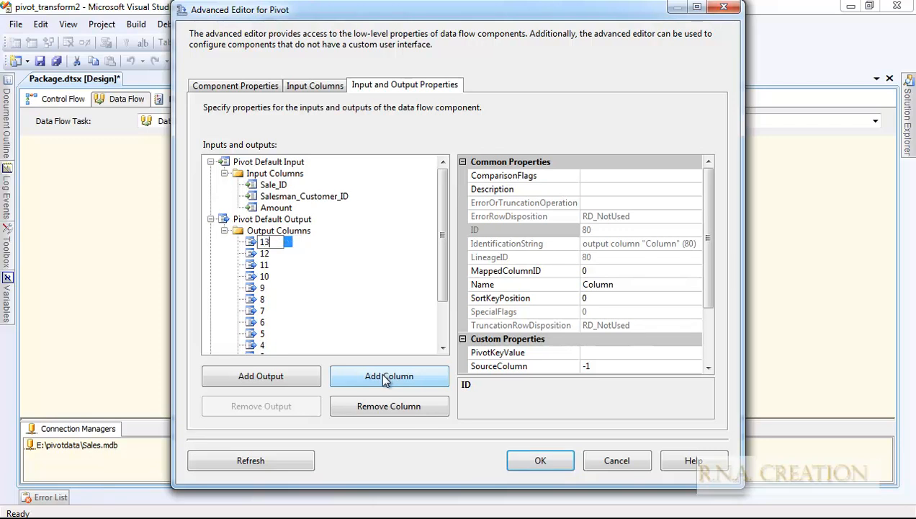
pyautogui.click(387, 379)
pyautogui.click(409, 370)
pyautogui.write('15')
pyautogui.click(409, 373)
pyautogui.write('16')
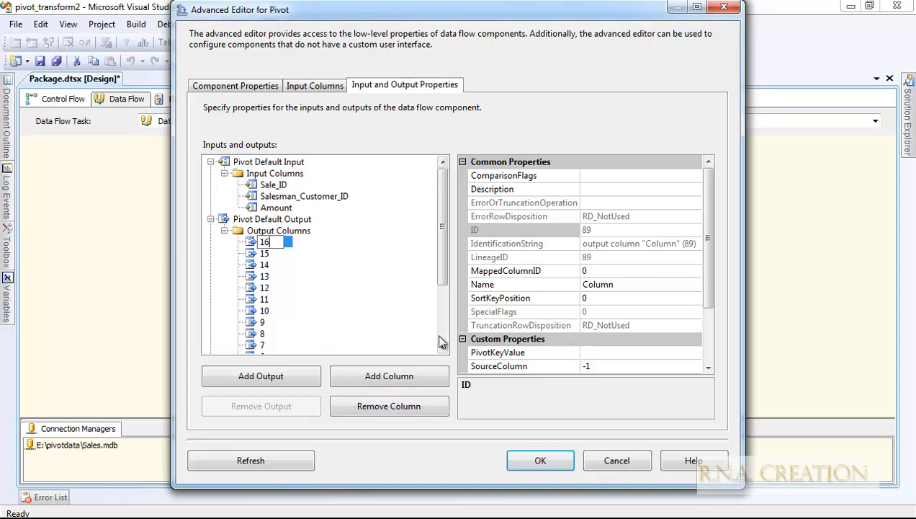
# Examine the properties of output column 1 and the LineageID of the Amount input column
pyautogui.scroll(-3, 436, 338)
pyautogui.click(262, 322)
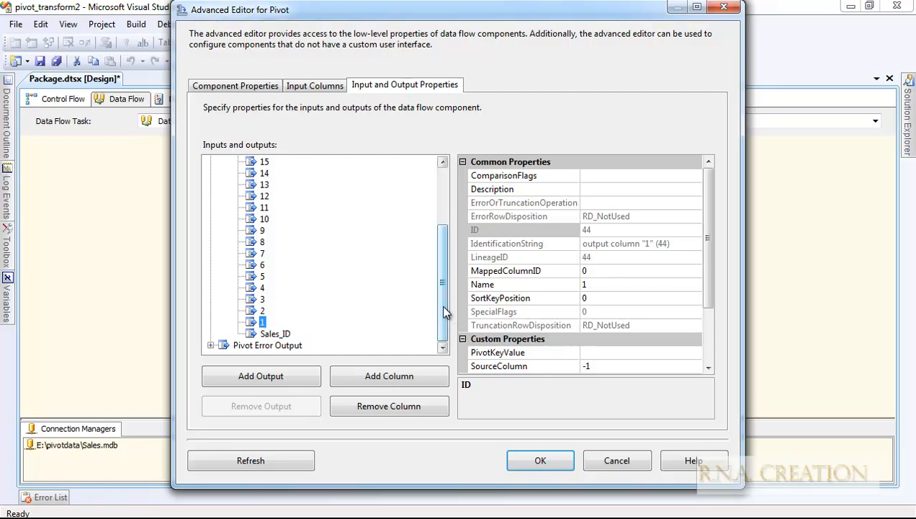
pyautogui.moveTo(444, 311); pyautogui.dragTo(442, 244)
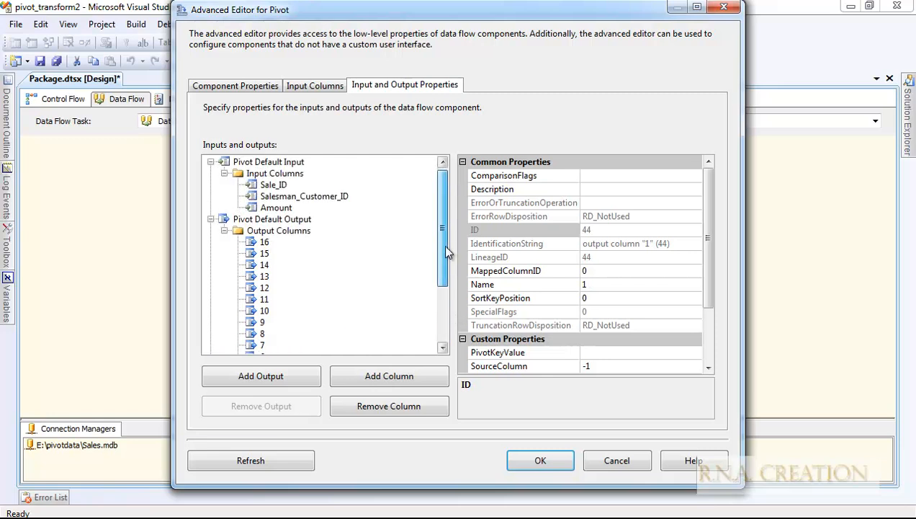
pyautogui.click(276, 208)
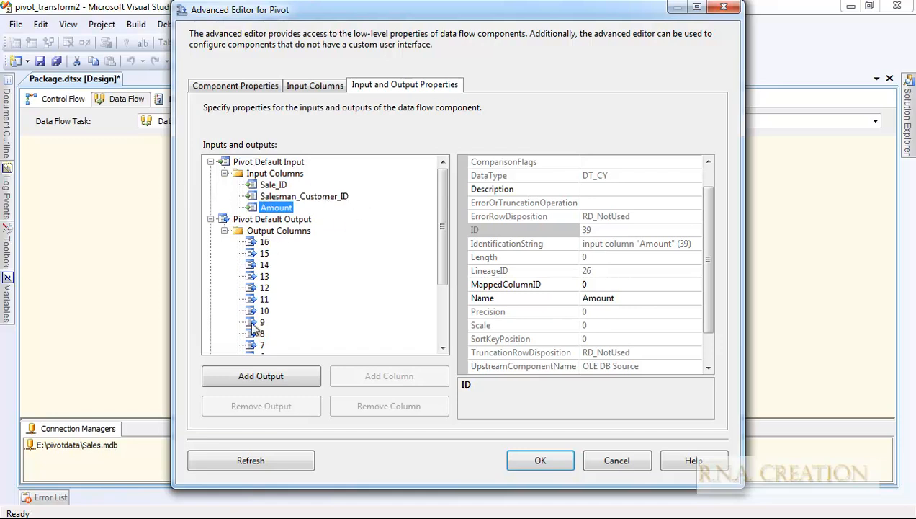
pyautogui.click(285, 208)
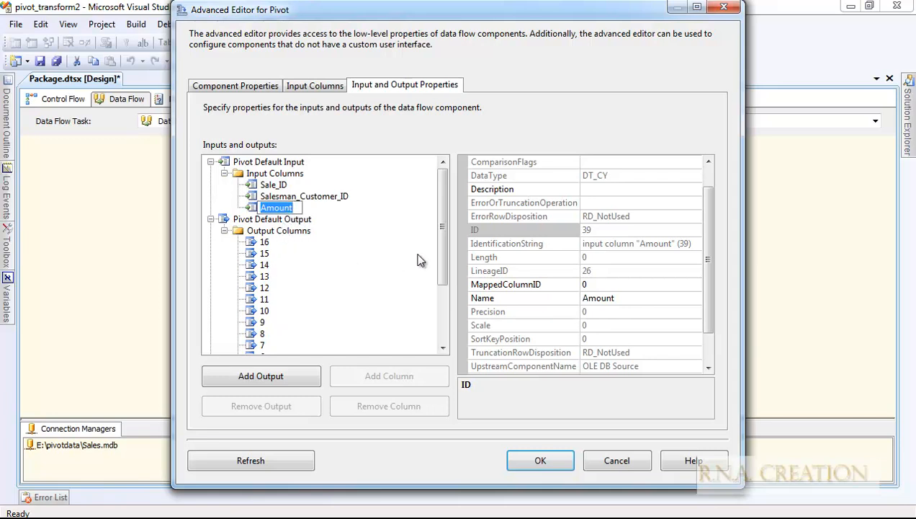
pyautogui.click(251, 208)
# Set output column 1's SourceColumn to 26 and its PivotKeyValue to 1
pyautogui.moveTo(444, 246); pyautogui.dragTo(445, 303)
pyautogui.click(263, 322)
pyautogui.click(263, 323)
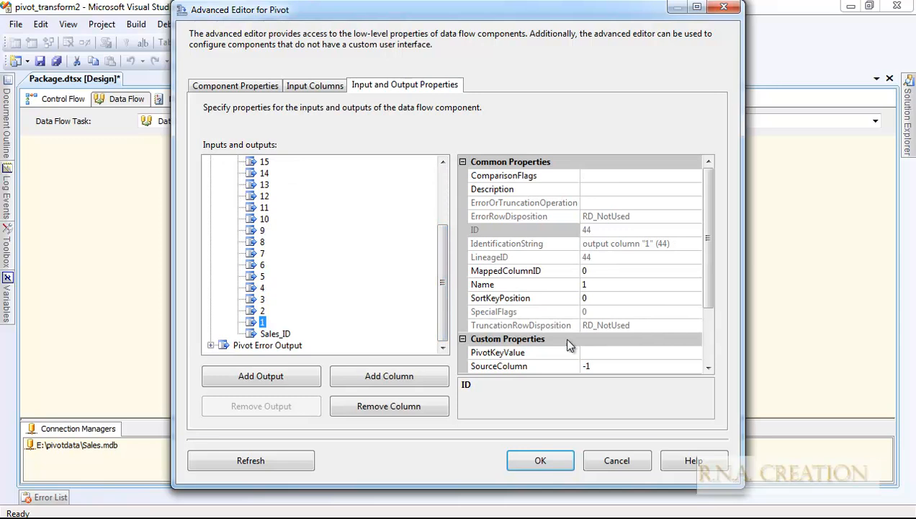
pyautogui.click(597, 366)
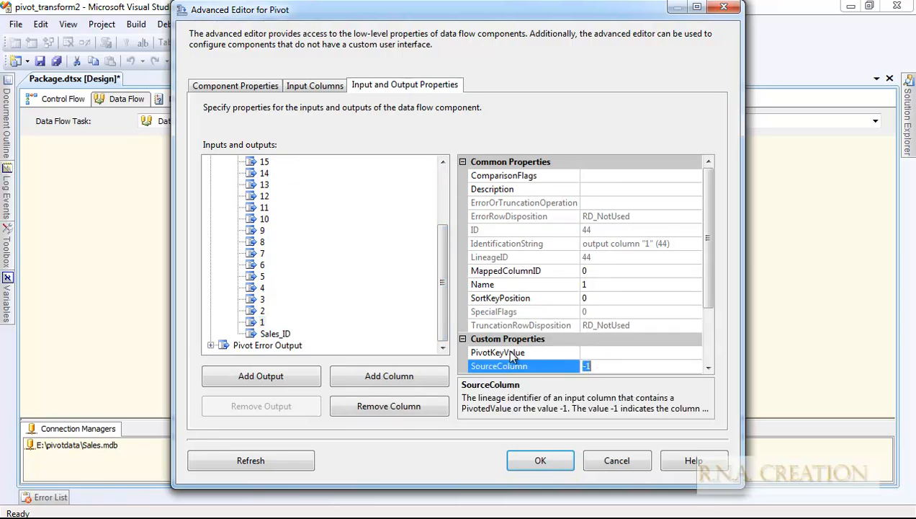
pyautogui.write('26')
pyautogui.click(590, 351)
pyautogui.write('1')
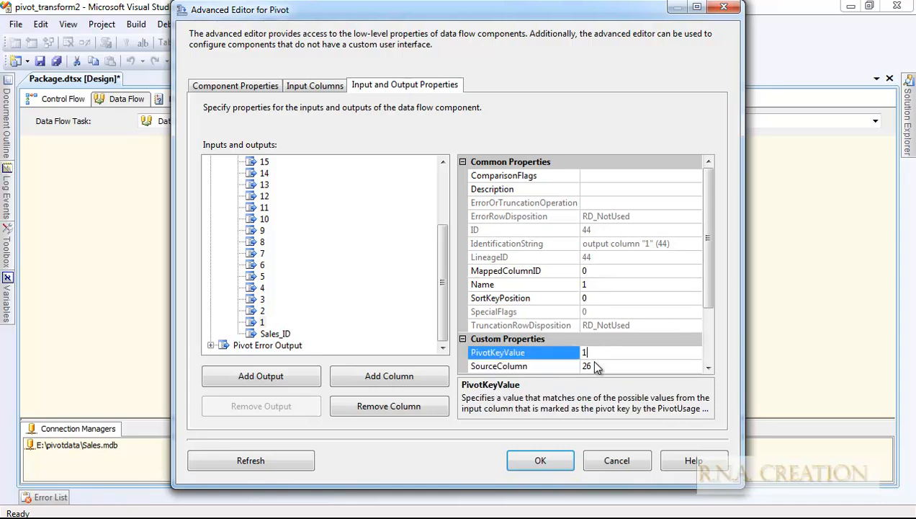
# Set output column 2's SourceColumn to 26 and its PivotKeyValue to 2
pyautogui.click(261, 310)
pyautogui.click(515, 366)
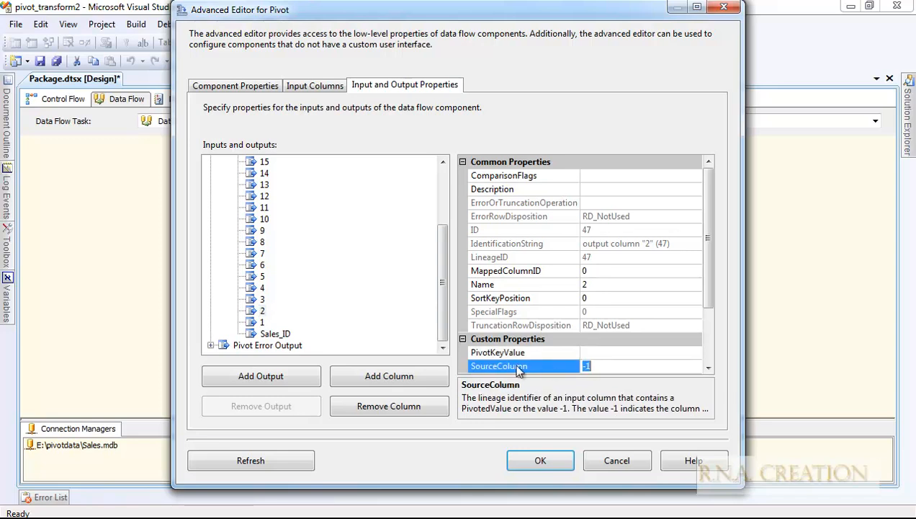
pyautogui.write('26')
pyautogui.click(585, 351)
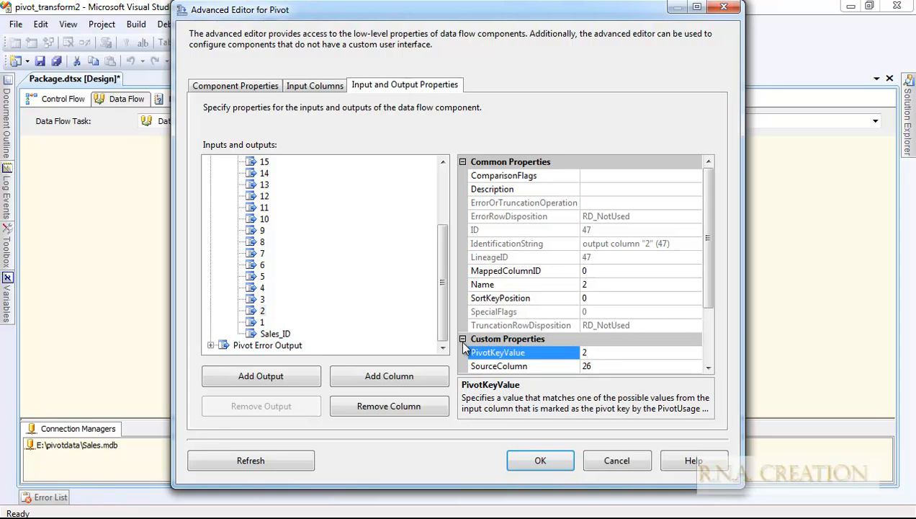
# Copy the SourceColumn value 26 from output column 2 to output columns 3, 4 and 5
pyautogui.click(603, 364)
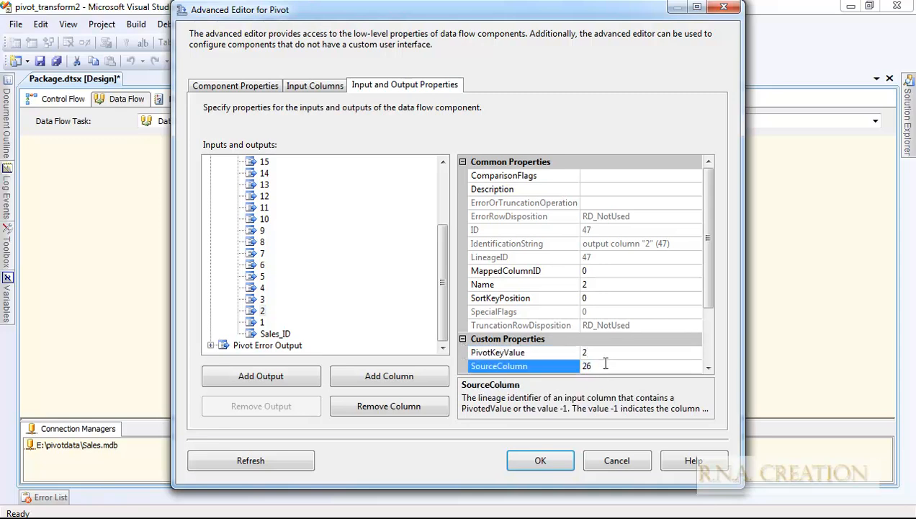
pyautogui.moveTo(605, 364); pyautogui.dragTo(576, 367)
pyautogui.hotkey('ctrl', 'c')
pyautogui.click(263, 299)
pyautogui.doubleClick(624, 367)
pyautogui.hotkey('ctrl', 'v')
pyautogui.click(262, 287)
pyautogui.click(601, 367)
pyautogui.moveTo(604, 367); pyautogui.dragTo(575, 361)
pyautogui.click(260, 286)
pyautogui.click(261, 276)
pyautogui.click(597, 366)
# Set the SourceColumn of output columns 6, 7 and 8 to 26
pyautogui.click(262, 265)
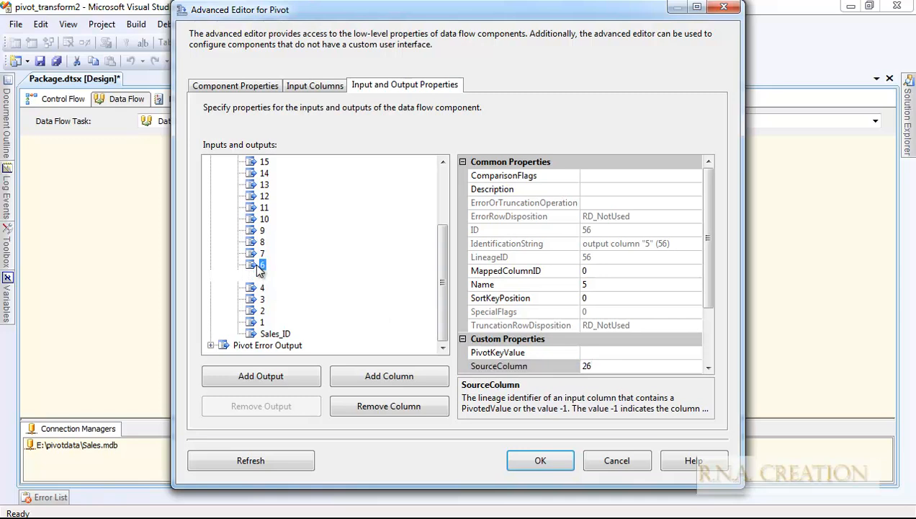
pyautogui.click(519, 365)
pyautogui.write('28')
pyautogui.click(262, 254)
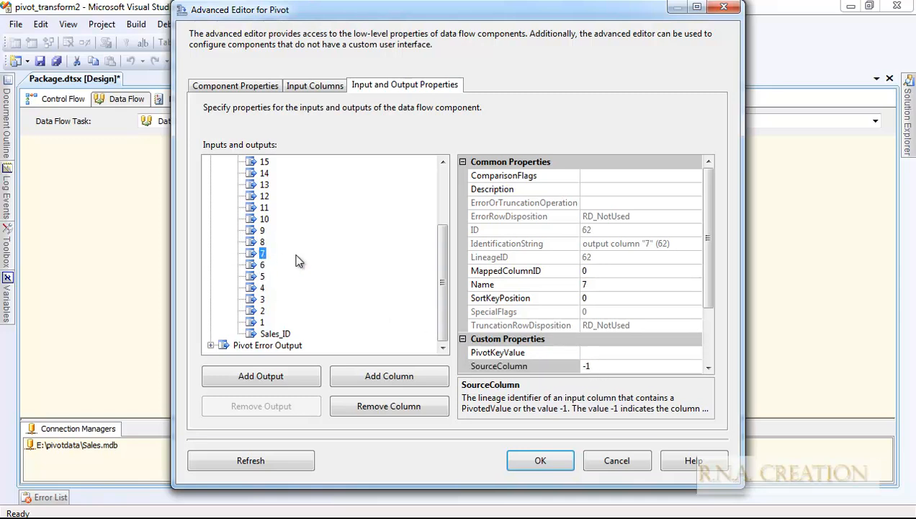
pyautogui.click(589, 367)
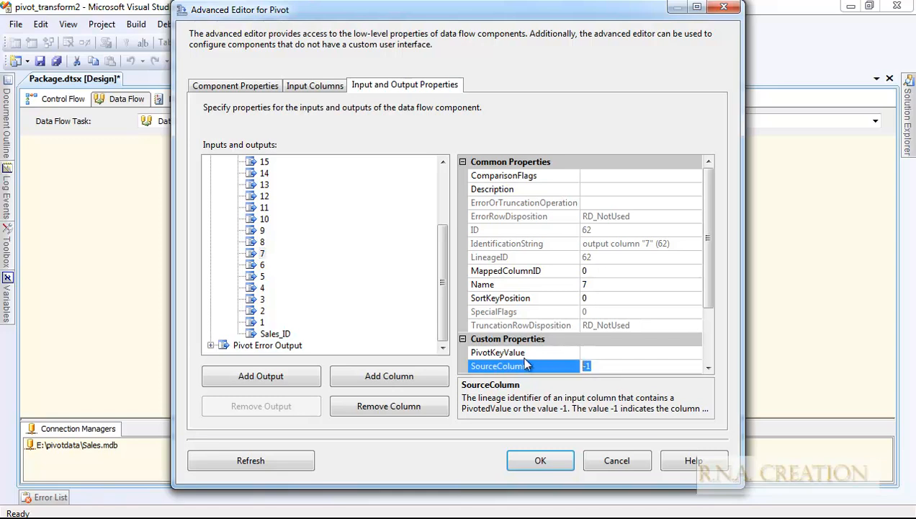
pyautogui.write('26')
pyautogui.click(262, 243)
pyautogui.click(601, 364)
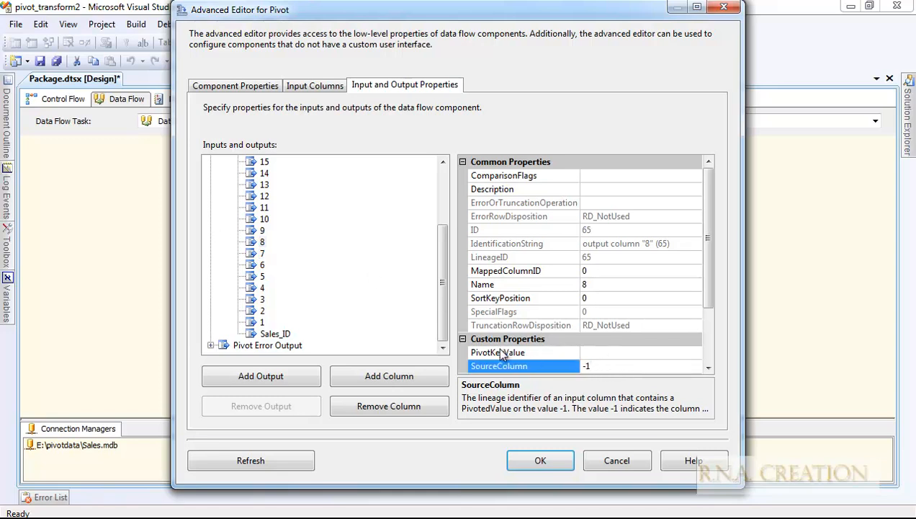
pyautogui.moveTo(609, 367); pyautogui.dragTo(539, 353)
pyautogui.write('26')
# Set the SourceColumn of output columns 9, 10 and 11 to 26
pyautogui.click(260, 230)
pyautogui.click(590, 365)
pyautogui.moveTo(589, 366); pyautogui.dragTo(528, 357)
pyautogui.write('26')
pyautogui.click(265, 218)
pyautogui.click(590, 365)
pyautogui.moveTo(607, 365); pyautogui.dragTo(574, 365)
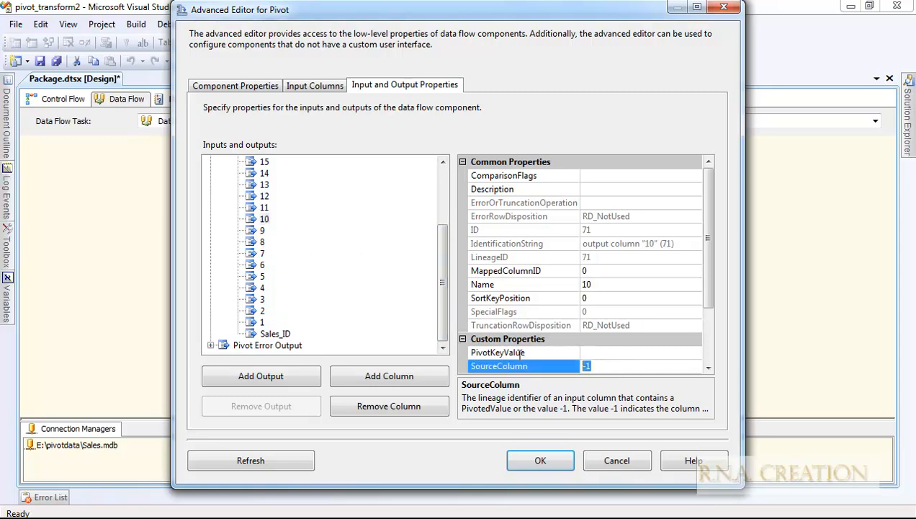
pyautogui.click(264, 208)
pyautogui.click(569, 366)
pyautogui.write('26')
# Set the SourceColumn of output columns 12, 13 and 14 to 26
pyautogui.click(263, 196)
pyautogui.click(609, 368)
pyautogui.write('26')
pyautogui.click(265, 184)
pyautogui.click(595, 366)
pyautogui.write('26')
pyautogui.click(265, 174)
pyautogui.click(534, 365)
pyautogui.write('26')
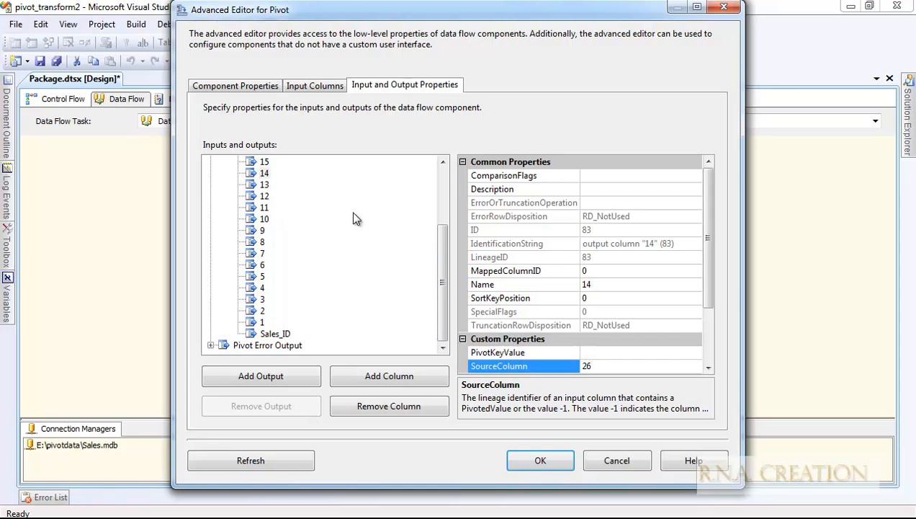
# Set the SourceColumn of output columns 15 and 16 to 26
pyautogui.click(261, 162)
pyautogui.click(542, 366)
pyautogui.write('26')
pyautogui.click(442, 161)
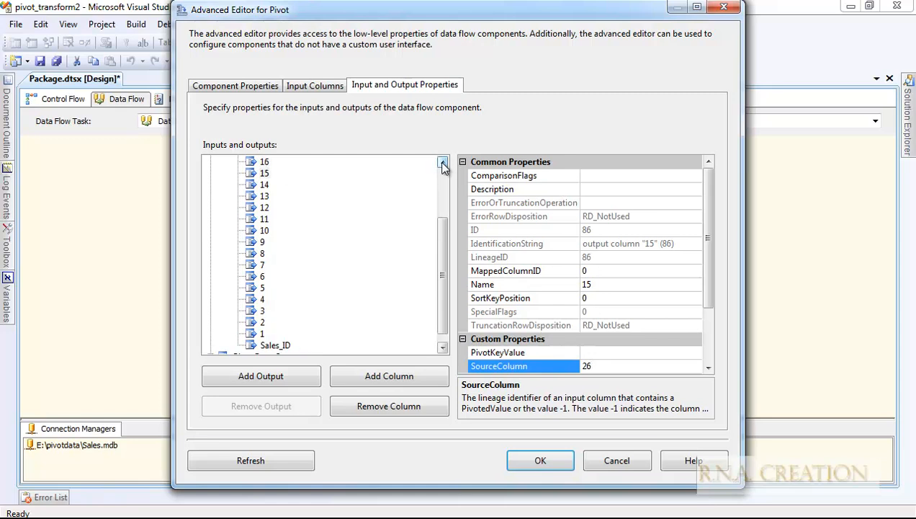
pyautogui.click(264, 163)
pyautogui.click(536, 366)
pyautogui.write('26')
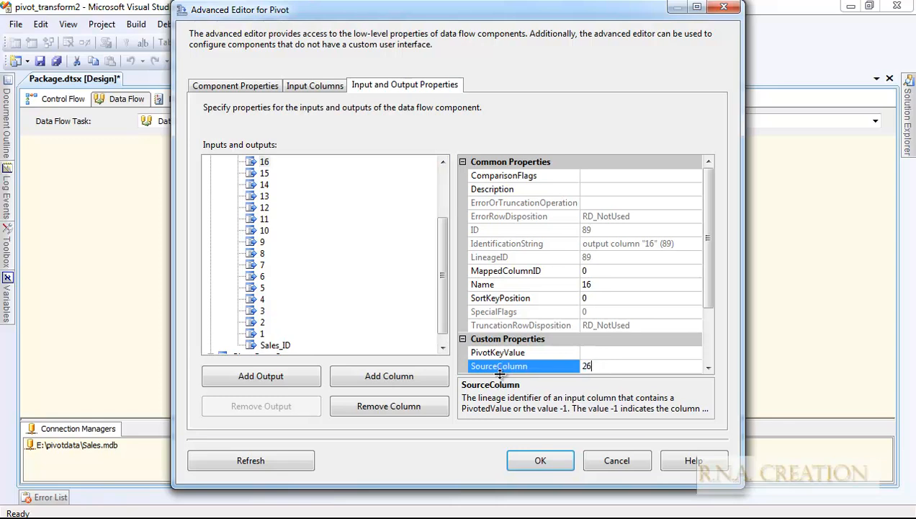
# Check output columns 1 and 2, and set the PivotKeyValue of column 3 to 3 and of column 4 to 4
pyautogui.click(263, 336)
pyautogui.click(262, 322)
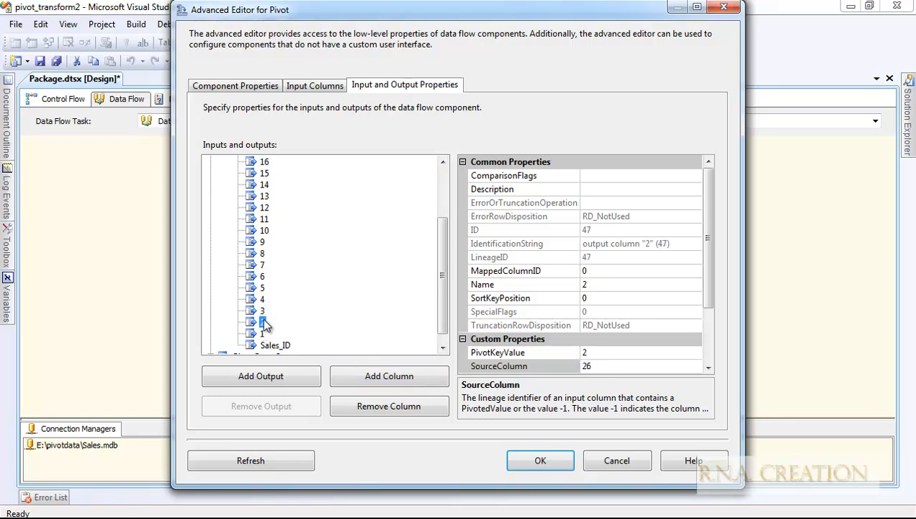
pyautogui.click(261, 311)
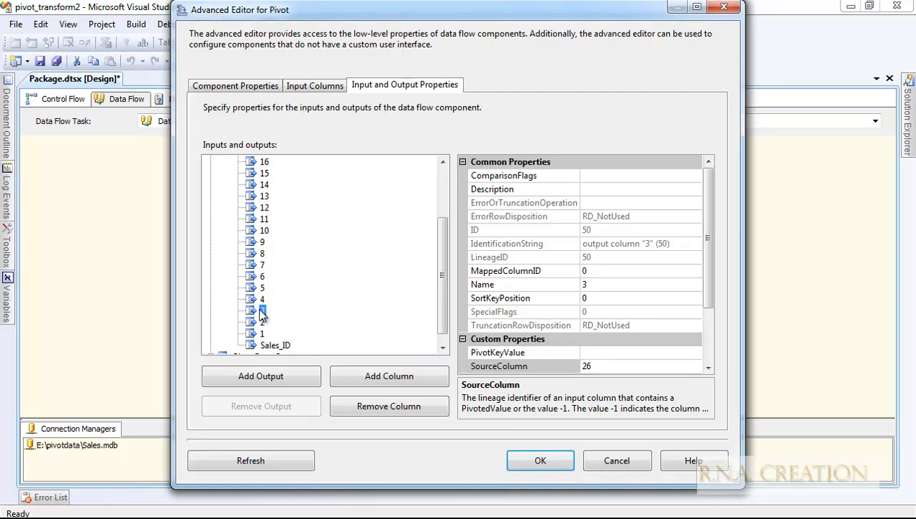
pyautogui.click(579, 354)
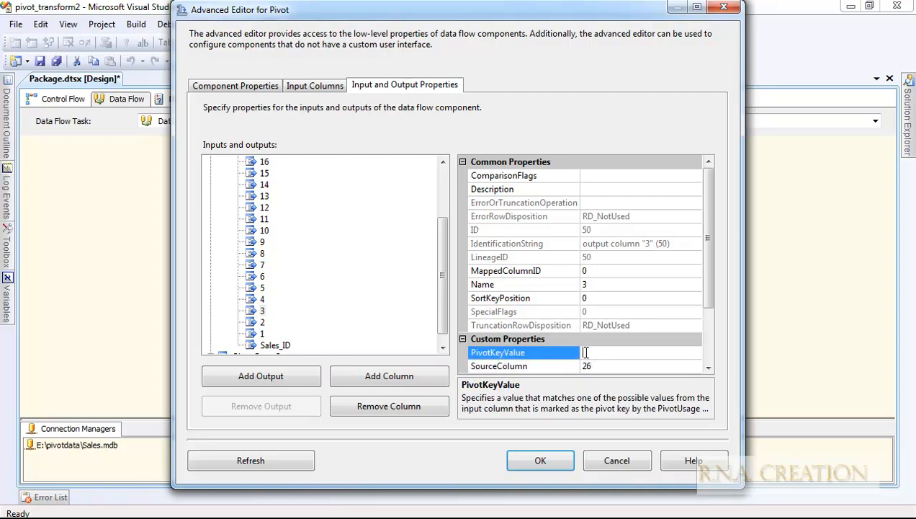
pyautogui.write('3')
pyautogui.click(263, 299)
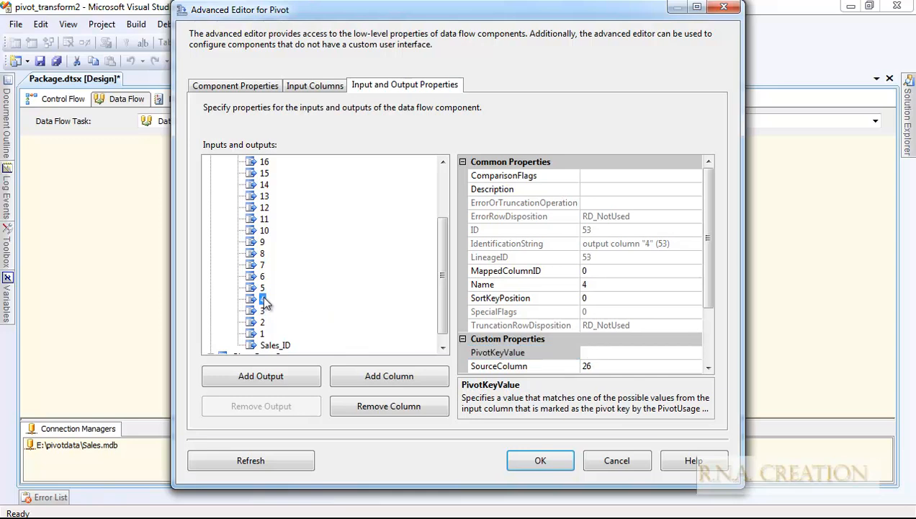
pyautogui.click(597, 351)
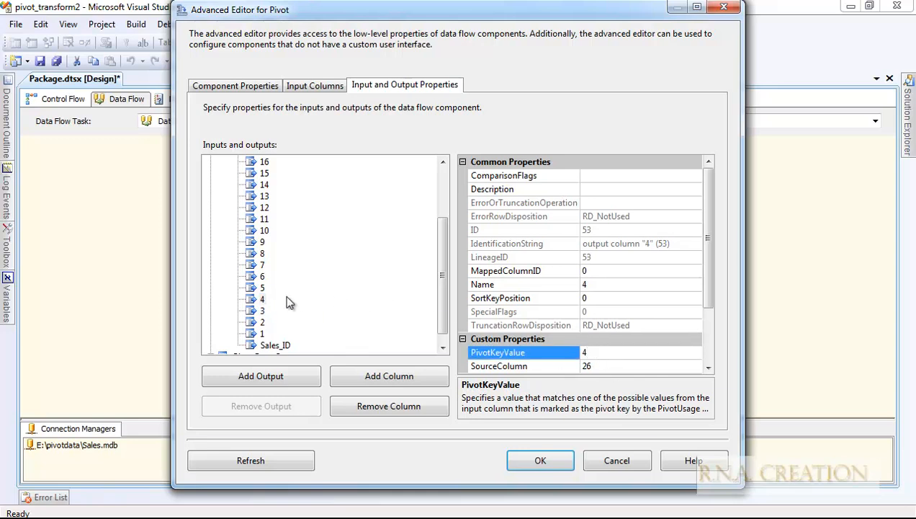
pyautogui.write('4')
# Set the PivotKeyValue of output columns 5, 6 and 7 to 5, 6 and 7 respectively
pyautogui.click(263, 287)
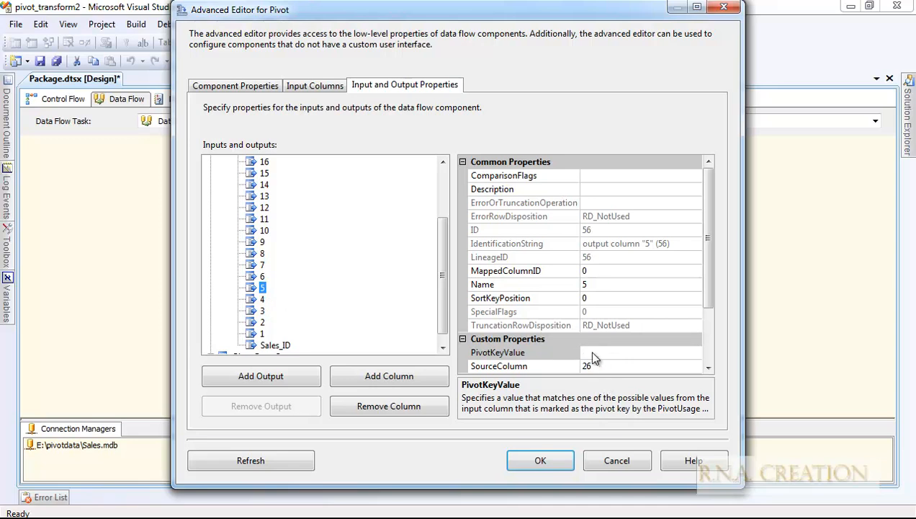
pyautogui.click(590, 350)
pyautogui.write('5')
pyautogui.click(263, 277)
pyautogui.click(597, 351)
pyautogui.write('6')
pyautogui.click(263, 265)
pyautogui.click(585, 353)
pyautogui.write('7')
# Set the PivotKeyValue of output columns 8, 9 and 10 to 8, 9 and 10 respectively
pyautogui.click(262, 253)
pyautogui.click(591, 352)
pyautogui.write('8')
pyautogui.click(262, 242)
pyautogui.click(591, 353)
pyautogui.write('9')
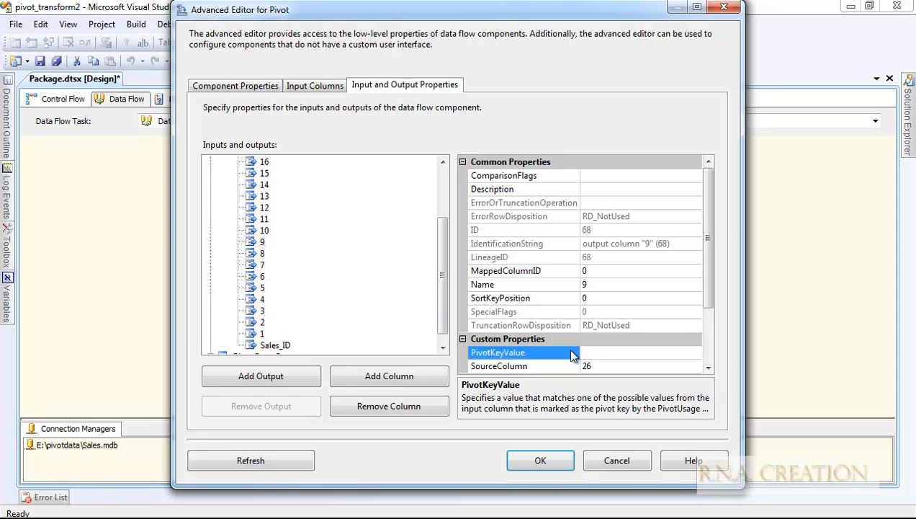
pyautogui.click(264, 231)
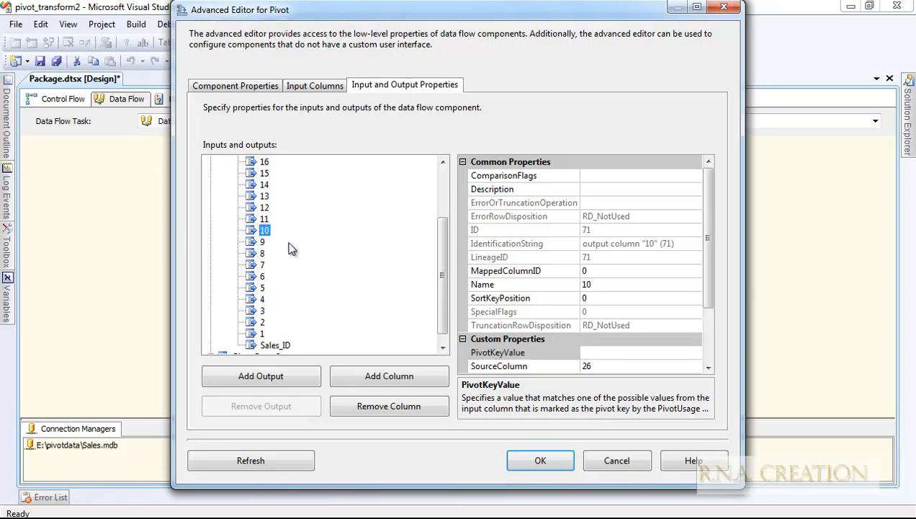
pyautogui.click(591, 351)
pyautogui.write('10')
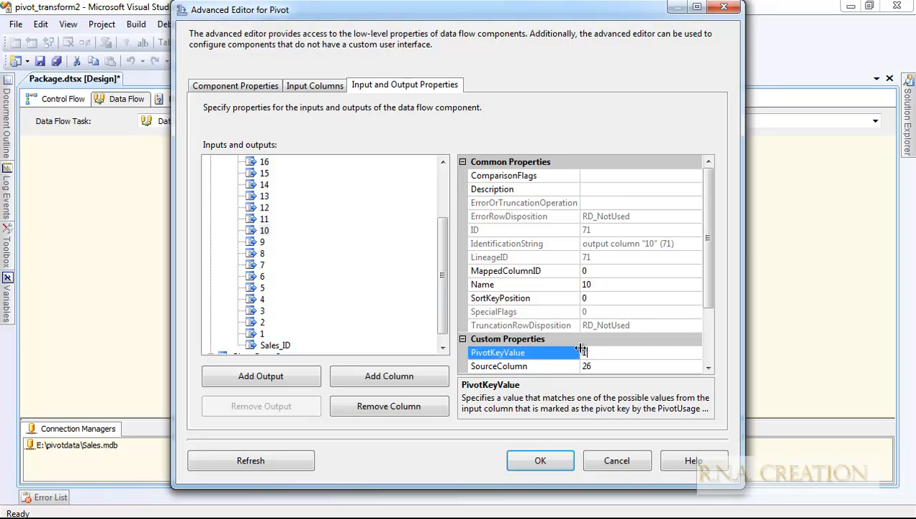
pyautogui.click(267, 230)
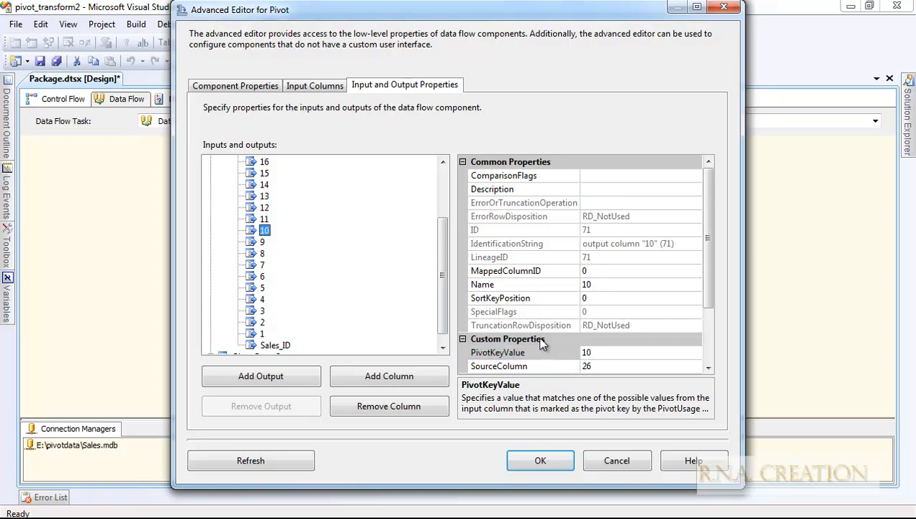
# Set the PivotKeyValue of output columns 11, 12 and 13 to 11, 12 and 13 respectively
pyautogui.click(265, 219)
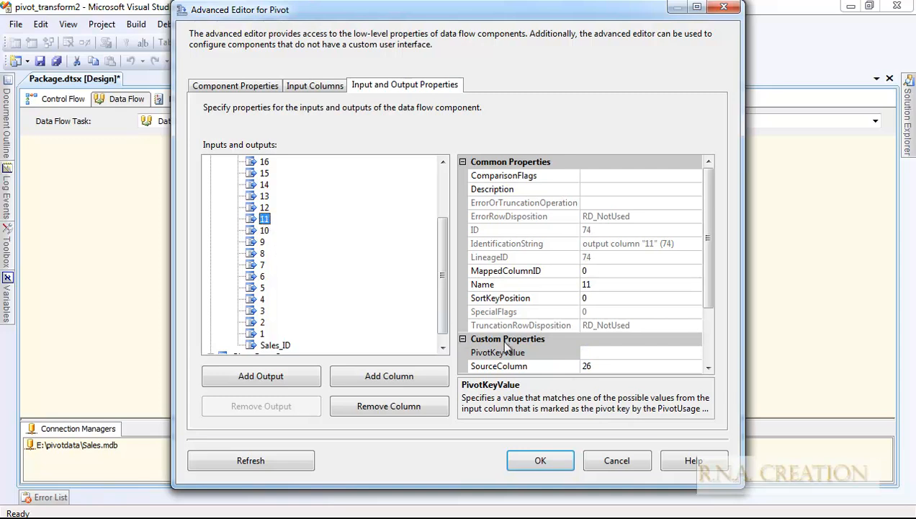
pyautogui.click(585, 352)
pyautogui.write('11')
pyautogui.click(265, 208)
pyautogui.click(586, 352)
pyautogui.write('12')
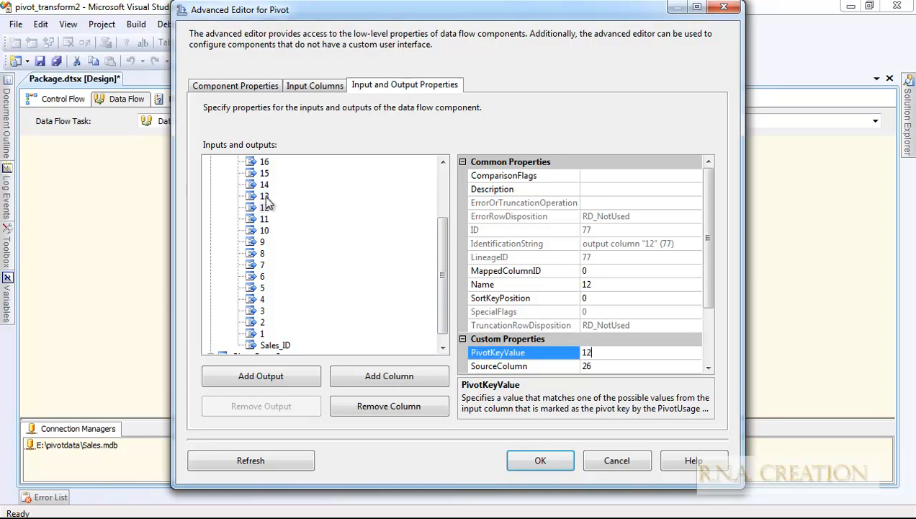
pyautogui.click(265, 197)
pyautogui.click(585, 352)
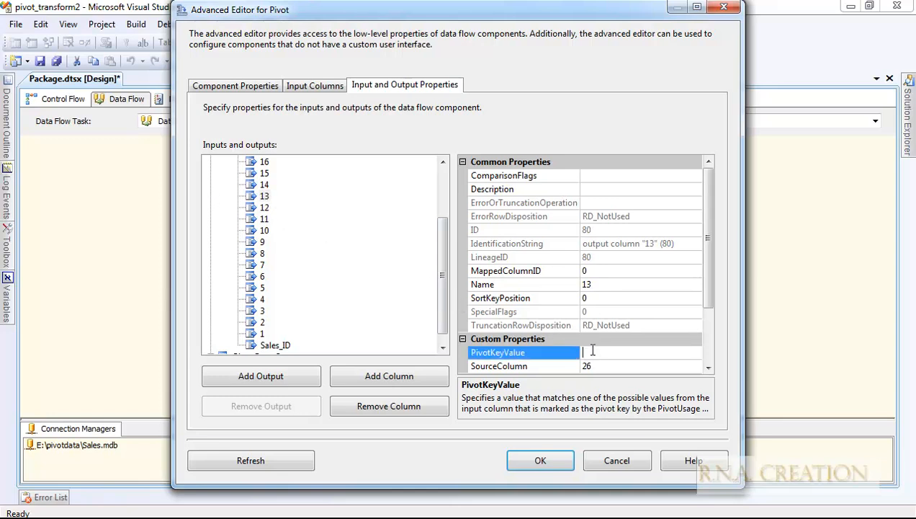
pyautogui.write('13')
# Set the PivotKeyValue of output columns 14, 15 and 16 to each column's own name
pyautogui.click(264, 186)
pyautogui.click(591, 351)
pyautogui.write('14')
pyautogui.click(264, 173)
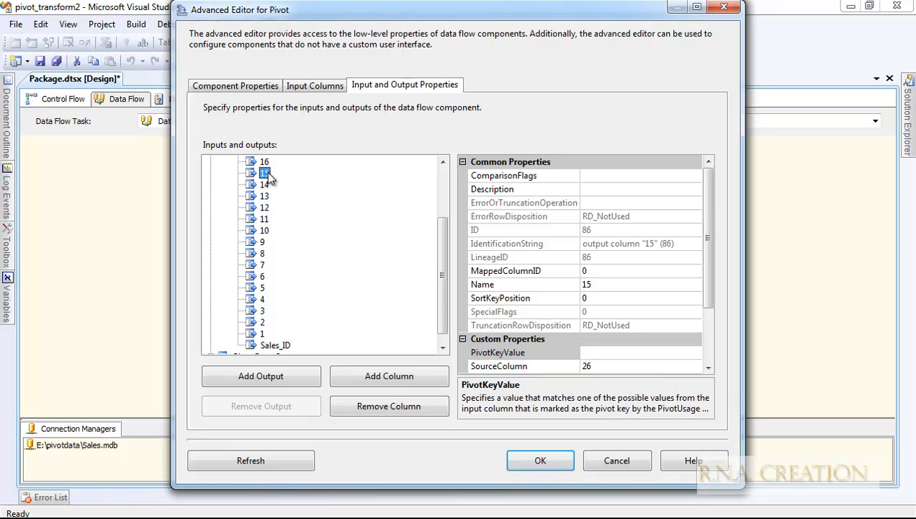
pyautogui.click(611, 352)
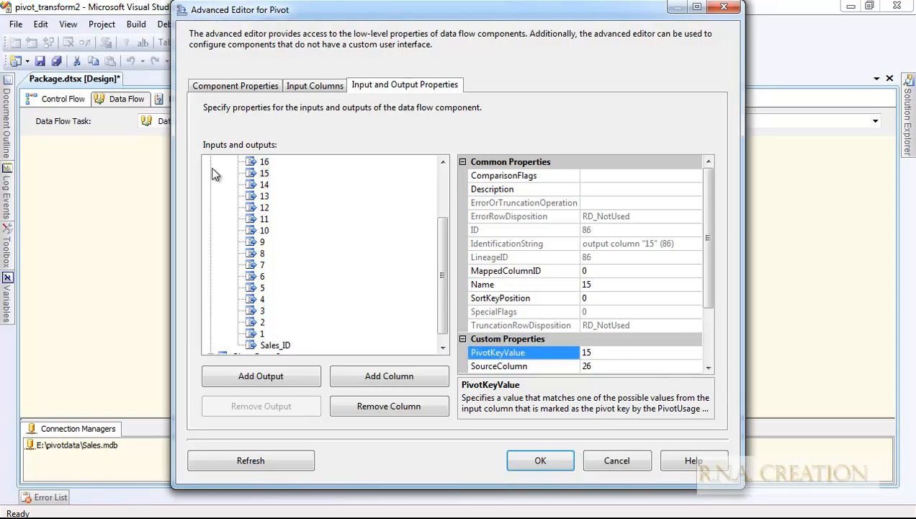
pyautogui.click(265, 162)
pyautogui.click(590, 353)
# Review the PivotKeyValue and SourceColumn settings of output columns 11 to 16, 1 and 5
pyautogui.click(264, 219)
pyautogui.click(265, 208)
pyautogui.click(264, 195)
pyautogui.click(265, 185)
pyautogui.click(265, 173)
pyautogui.click(264, 162)
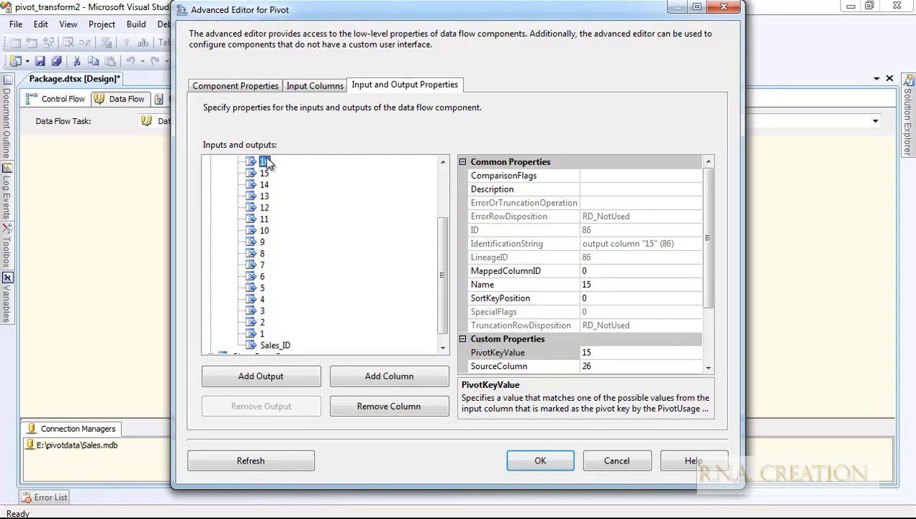
pyautogui.click(261, 334)
pyautogui.click(261, 287)
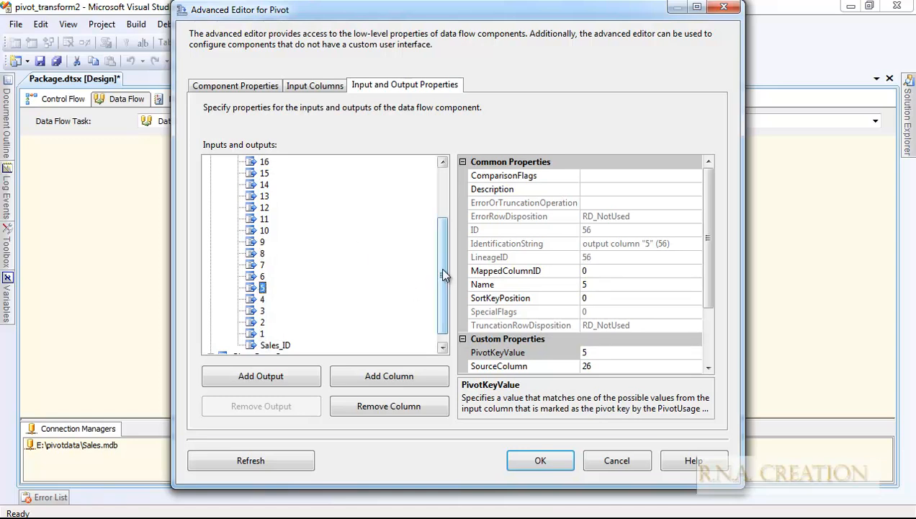
# Confirm the Pivot transformation's input and output column settings in its advanced editor
pyautogui.moveTo(439, 268); pyautogui.dragTo(442, 216)
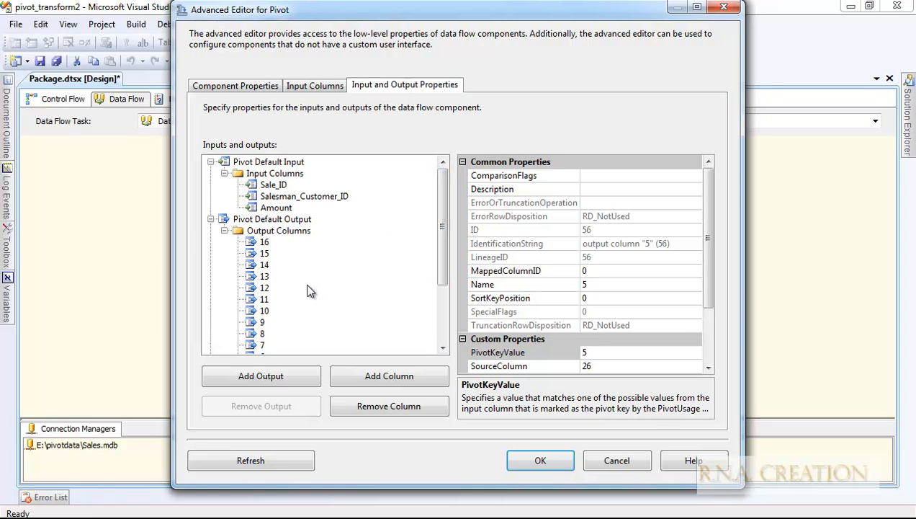
pyautogui.click(542, 463)
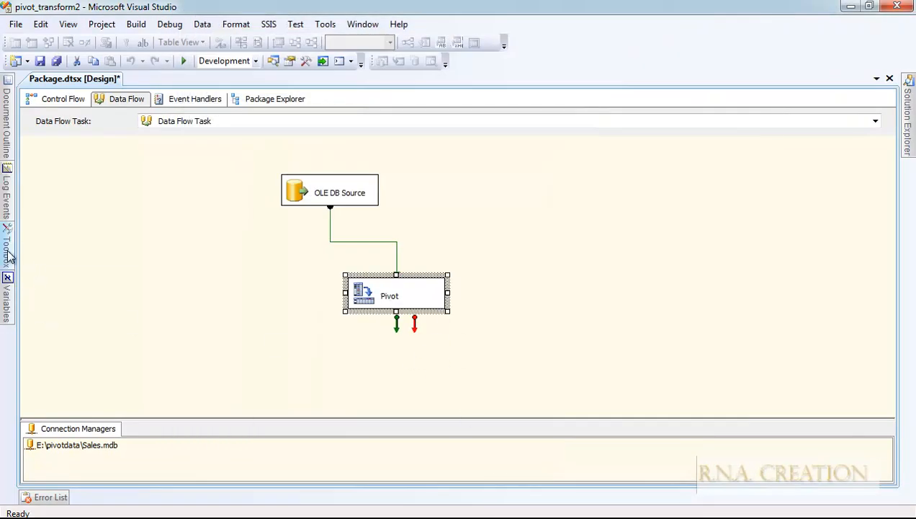
# Add a Union All transformation below Pivot in the data flow and connect Pivot's default output to it
pyautogui.moveTo(7, 252)
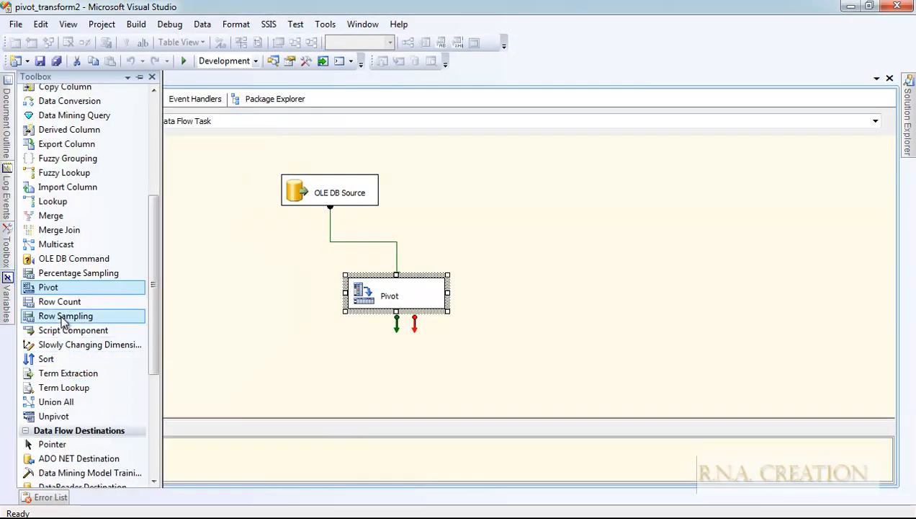
pyautogui.moveTo(50, 244); pyautogui.dragTo(65, 226)
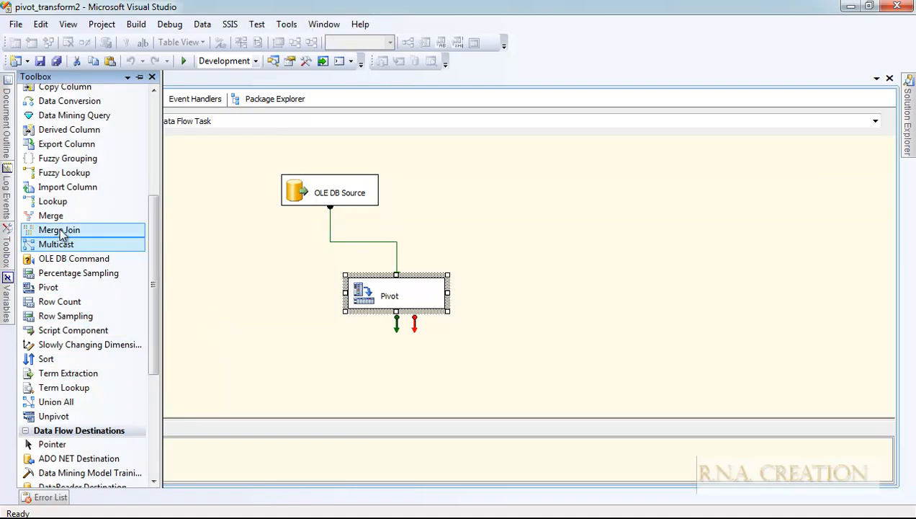
pyautogui.moveTo(155, 297); pyautogui.dragTo(149, 341)
pyautogui.moveTo(70, 303); pyautogui.dragTo(416, 371)
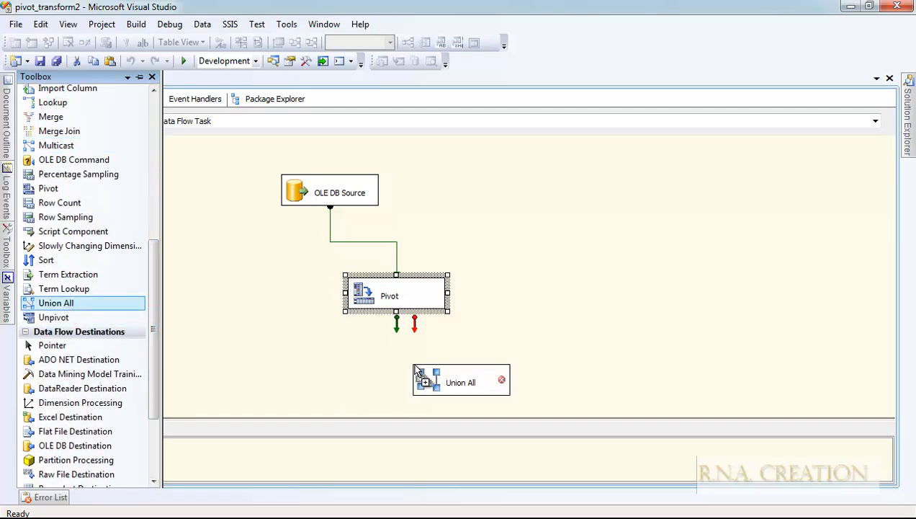
pyautogui.click(393, 306)
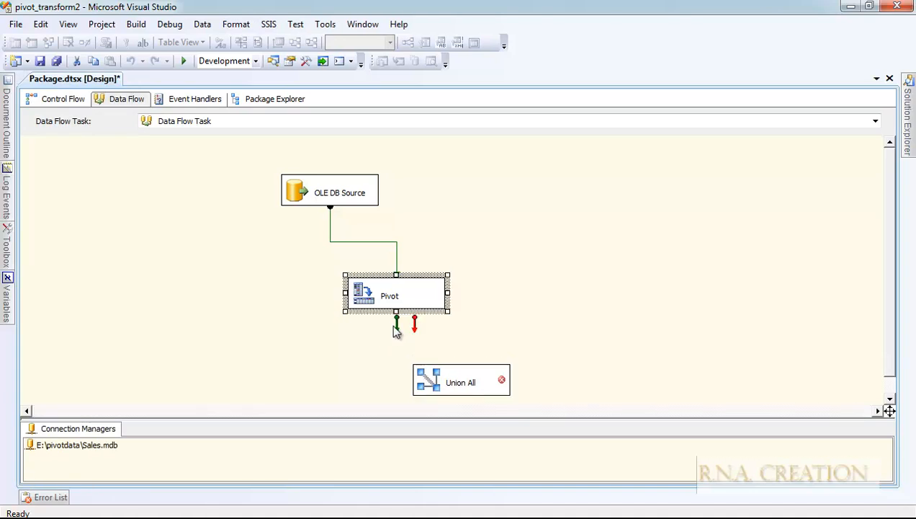
pyautogui.moveTo(396, 326); pyautogui.dragTo(461, 384)
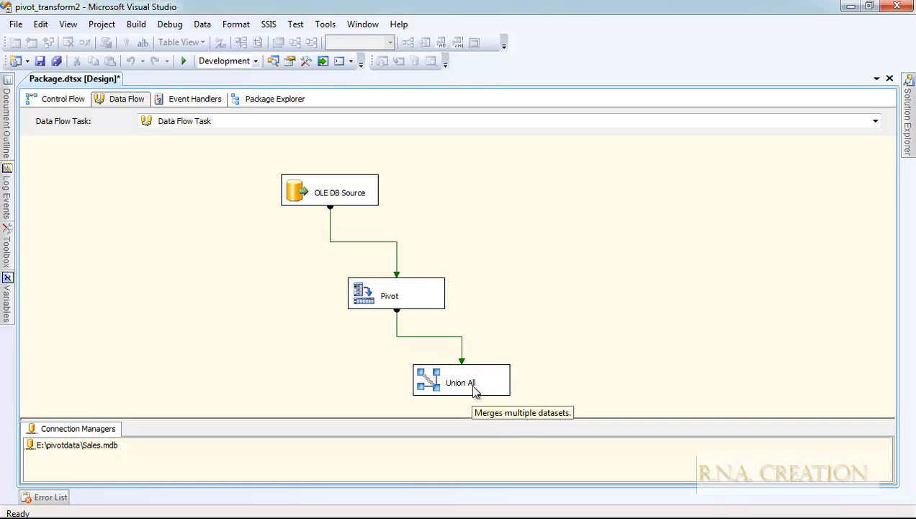
# Add a Grid data viewer to the data flow path between Pivot and Union All
pyautogui.doubleClick(458, 336)
pyautogui.click(258, 153)
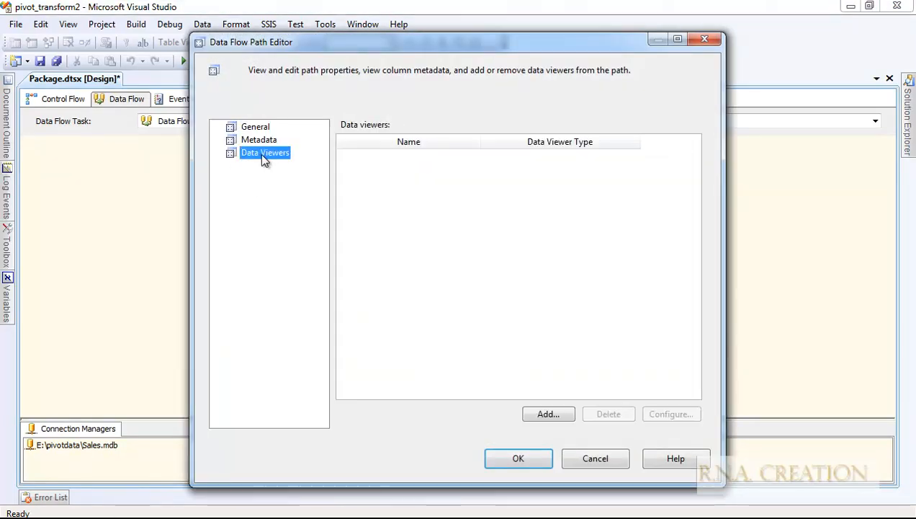
pyautogui.click(548, 415)
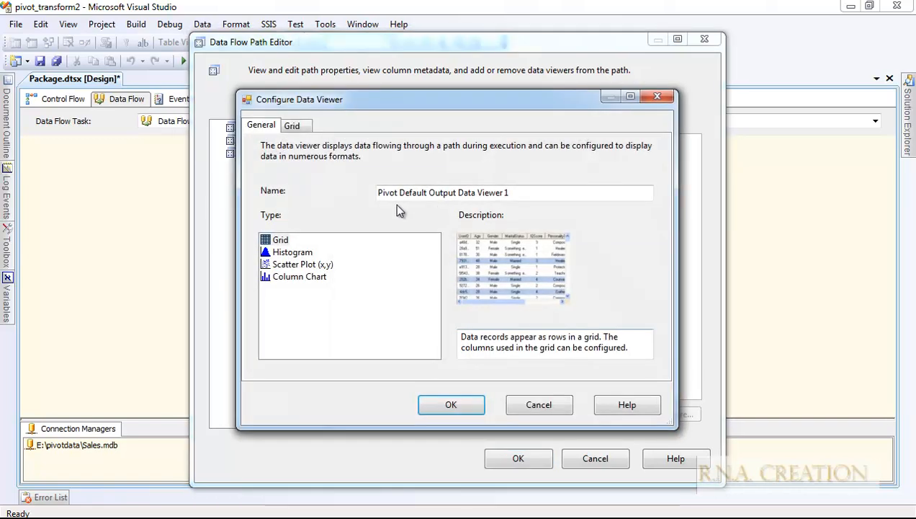
pyautogui.click(278, 241)
pyautogui.click(477, 408)
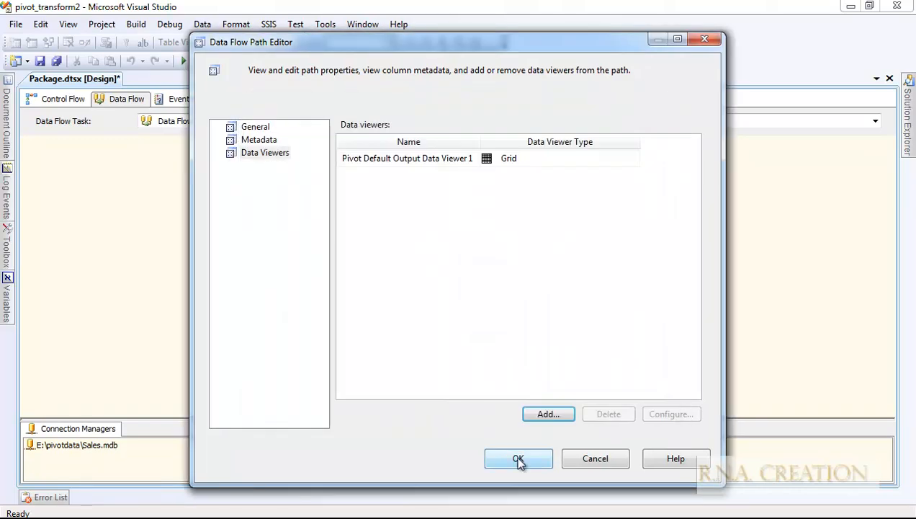
pyautogui.click(517, 458)
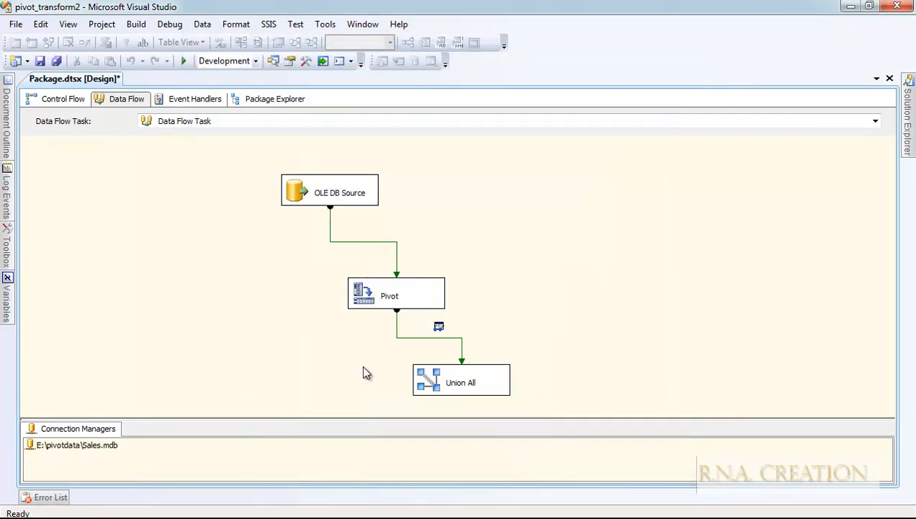
# Run the package, inspect the pivoted rows in the data viewer with columns Sales_ID, 8 and 1 widened, and stop debugging
pyautogui.click(183, 64)
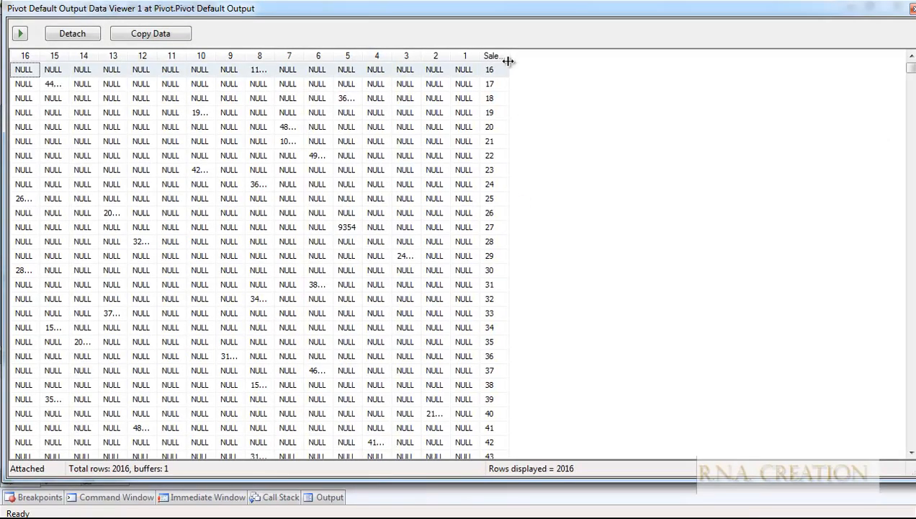
pyautogui.moveTo(512, 56); pyautogui.dragTo(557, 57)
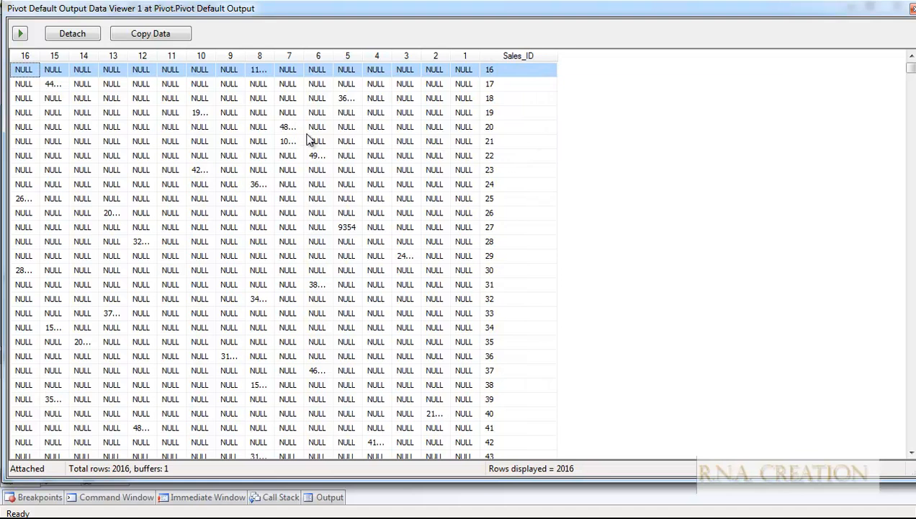
pyautogui.moveTo(279, 55); pyautogui.dragTo(306, 56)
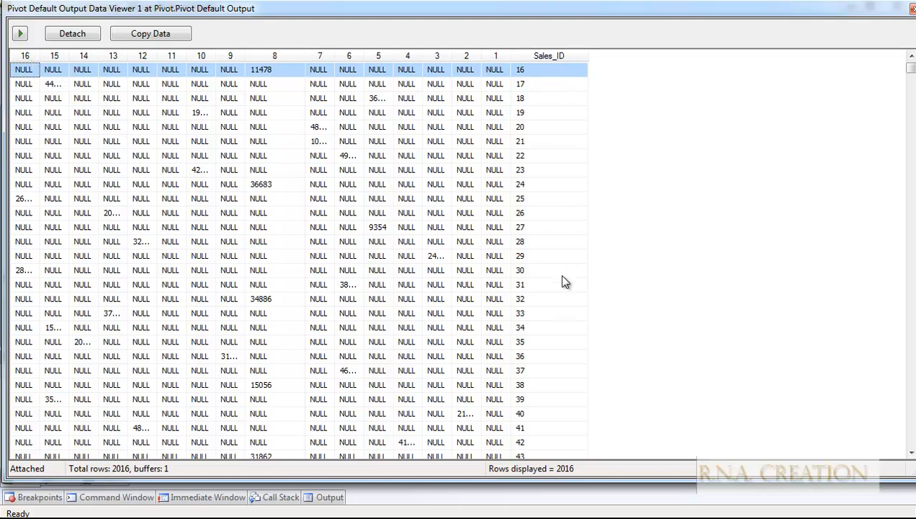
pyautogui.scroll(-6, 567, 281)
pyautogui.scroll(-20, 563, 306)
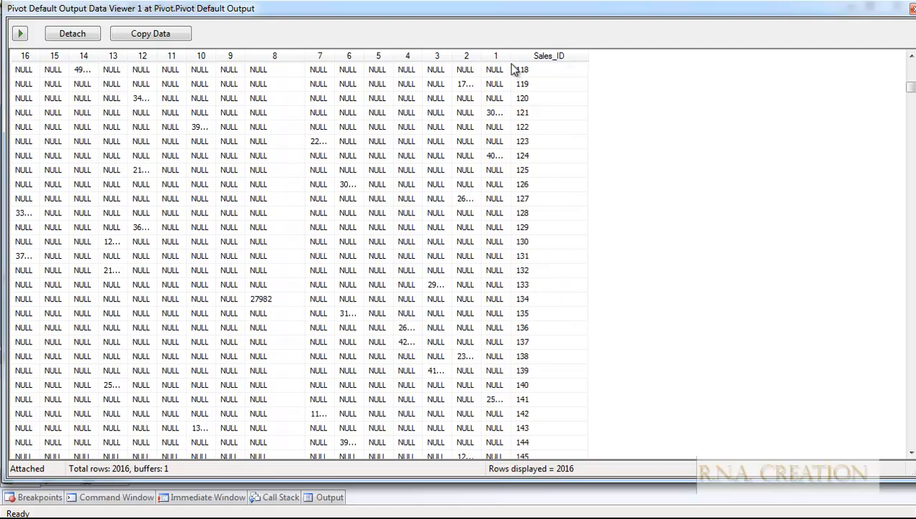
pyautogui.moveTo(515, 56); pyautogui.dragTo(533, 57)
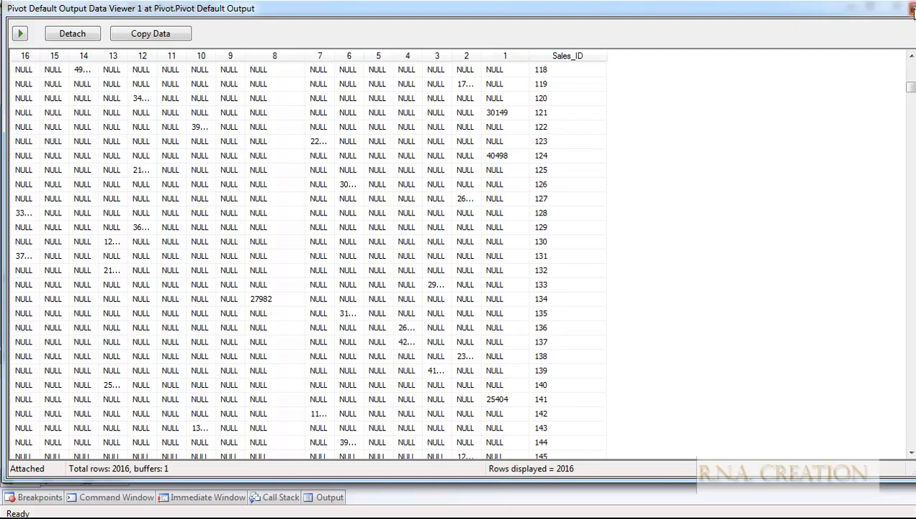
pyautogui.click(911, 10)
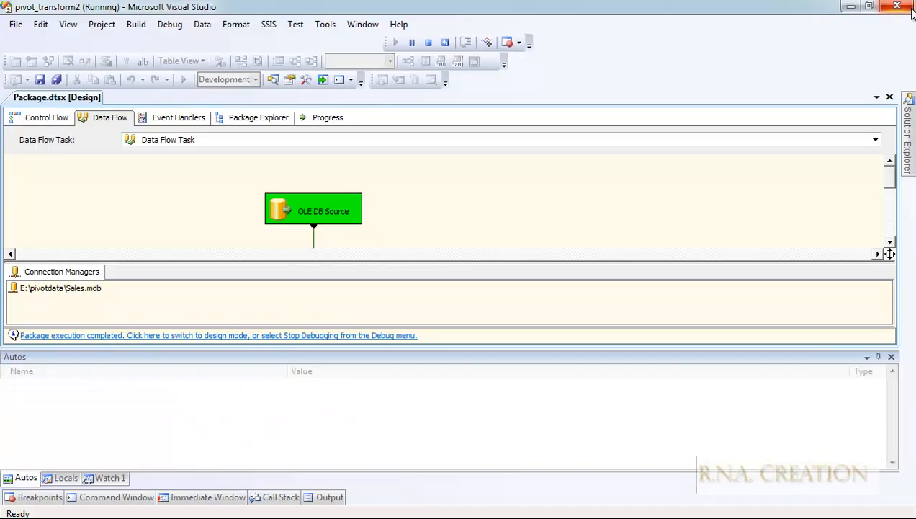
pyautogui.click(430, 44)
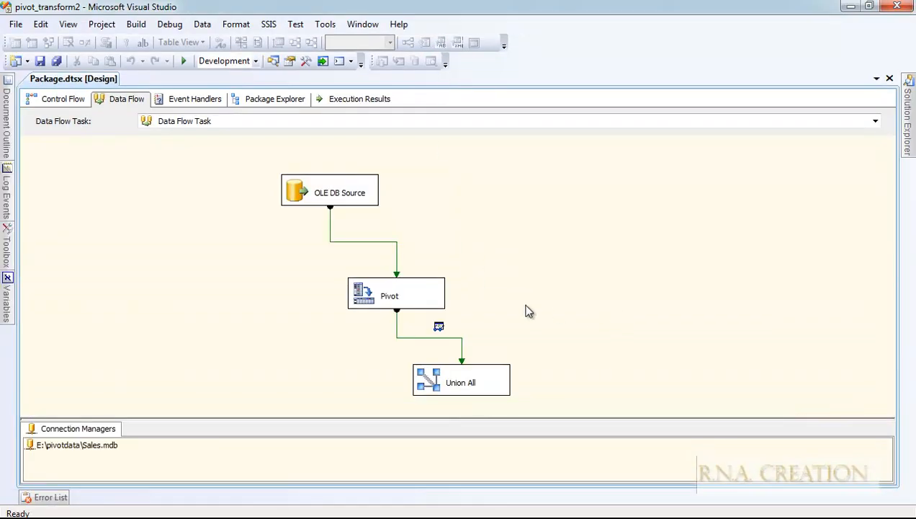
# Include DayMonthYear_ID among the Pivot transformation's input columns
pyautogui.doubleClick(368, 292)
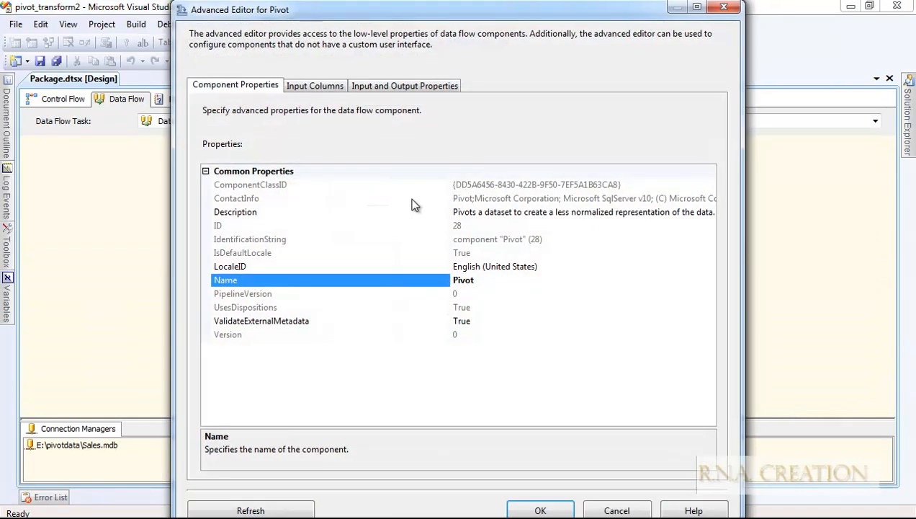
pyautogui.click(317, 85)
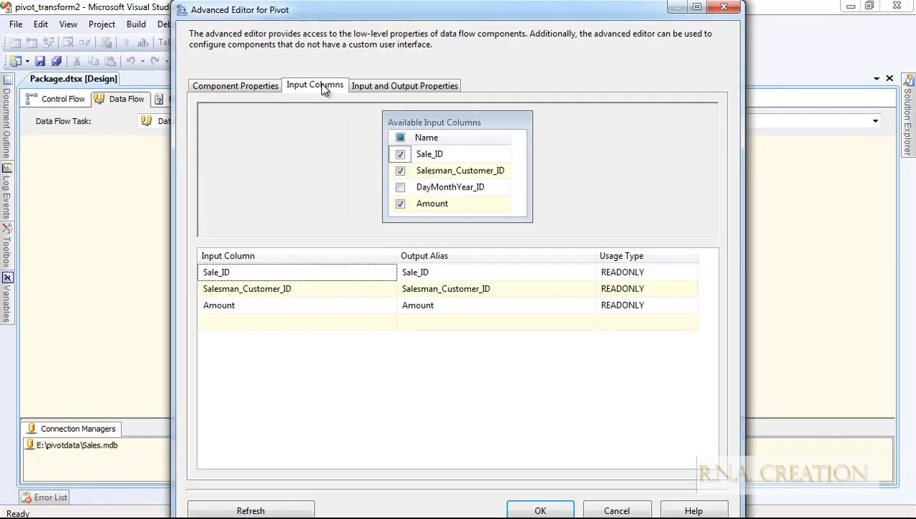
pyautogui.click(400, 187)
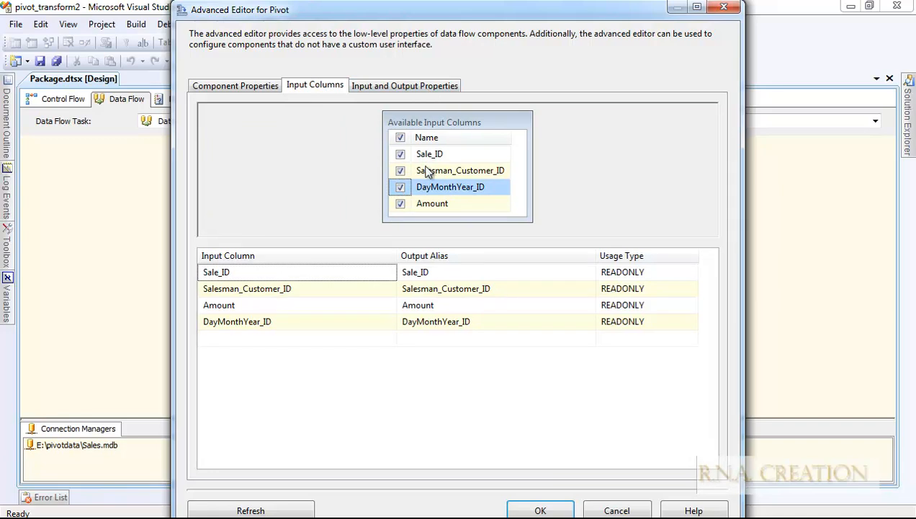
# Expand the Pivot default input and output columns and copy the Name value of the DayMonthYear_ID input column
pyautogui.click(432, 86)
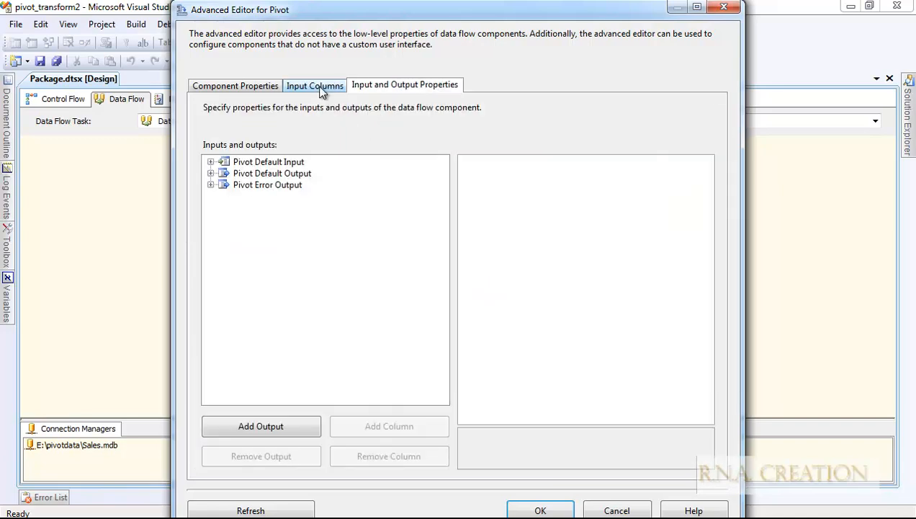
pyautogui.click(211, 185)
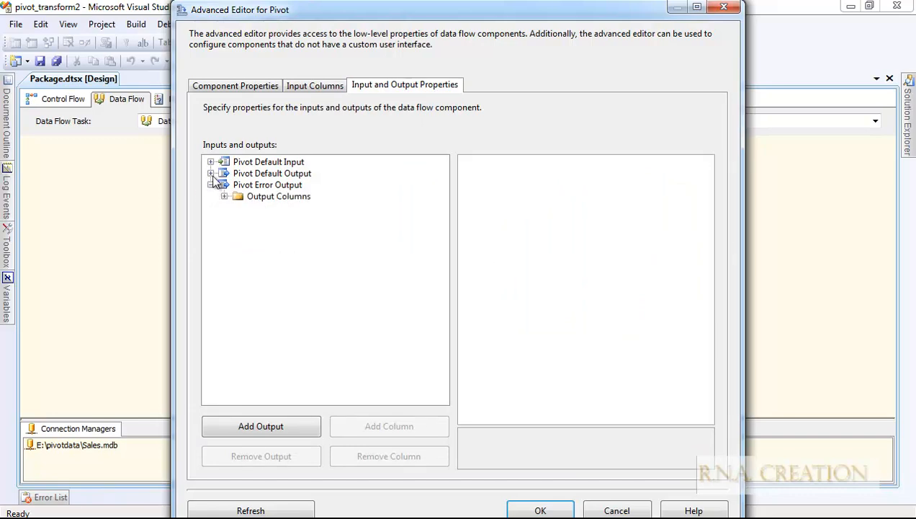
pyautogui.click(210, 173)
pyautogui.click(224, 185)
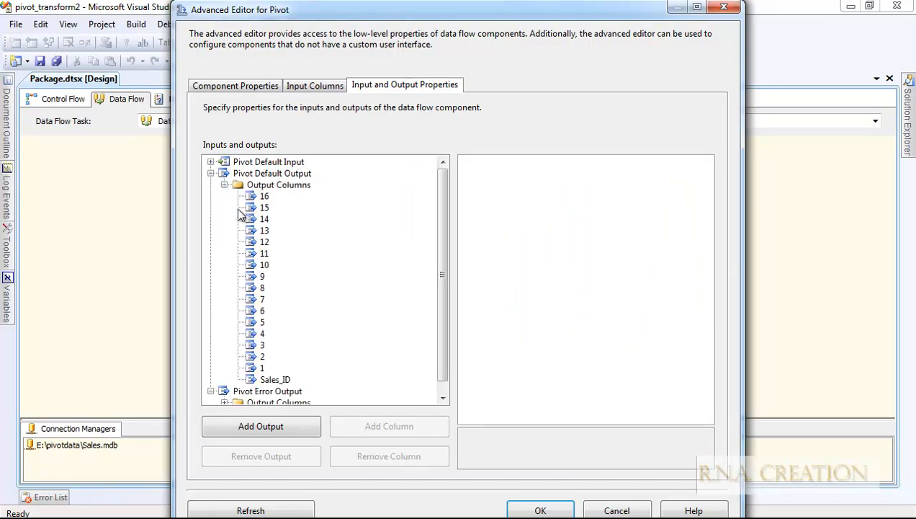
pyautogui.click(211, 163)
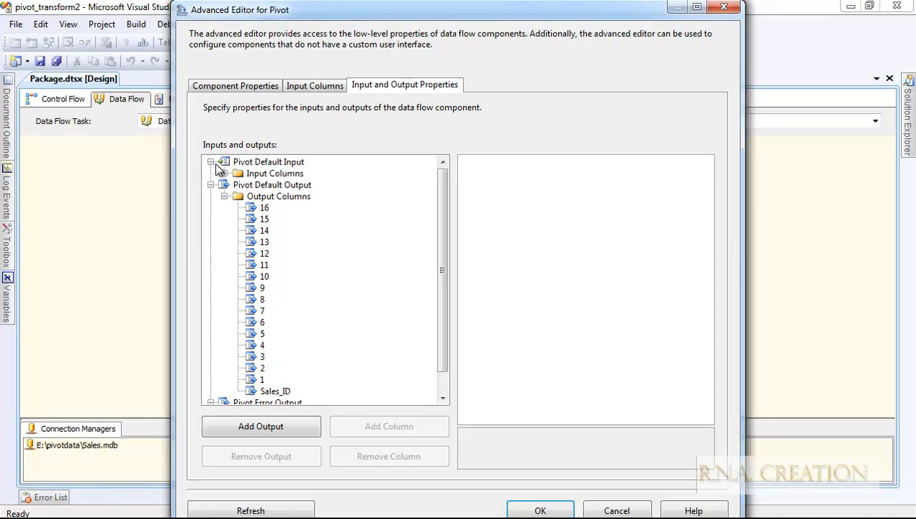
pyautogui.click(224, 174)
pyautogui.click(294, 219)
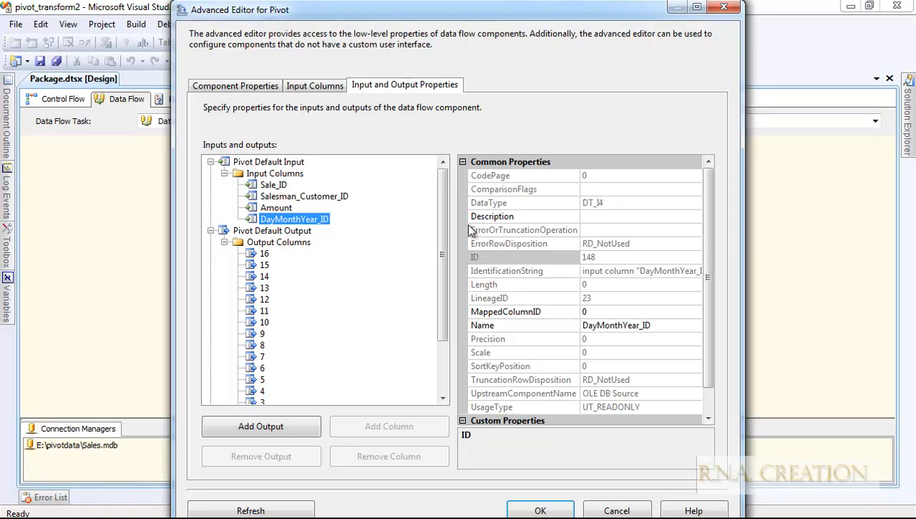
pyautogui.click(664, 325)
pyautogui.rightClick(611, 330)
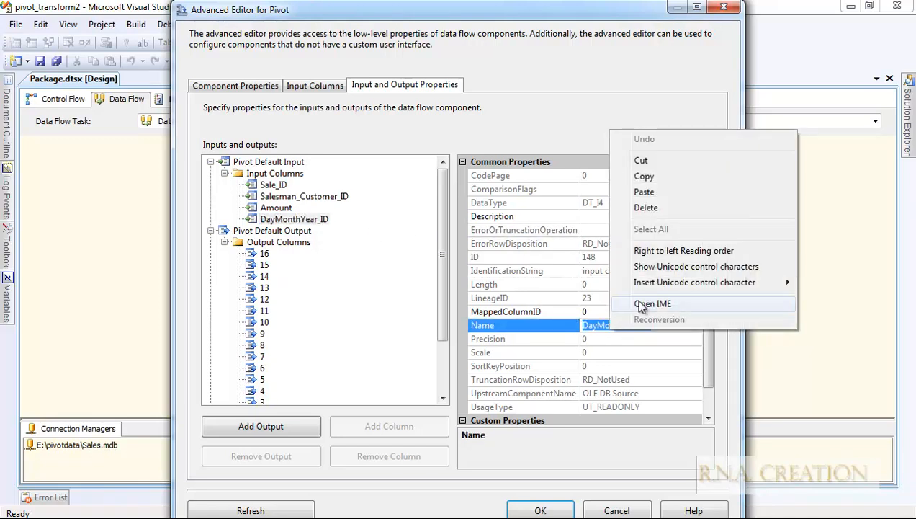
pyautogui.click(644, 175)
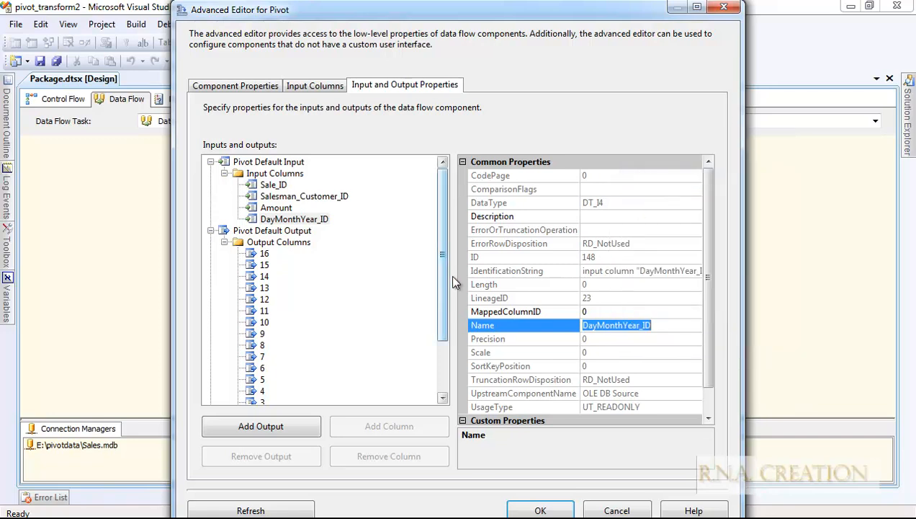
# Add an output column named DayMonthYear_ID to Pivot Default Output
pyautogui.moveTo(439, 275); pyautogui.dragTo(441, 358)
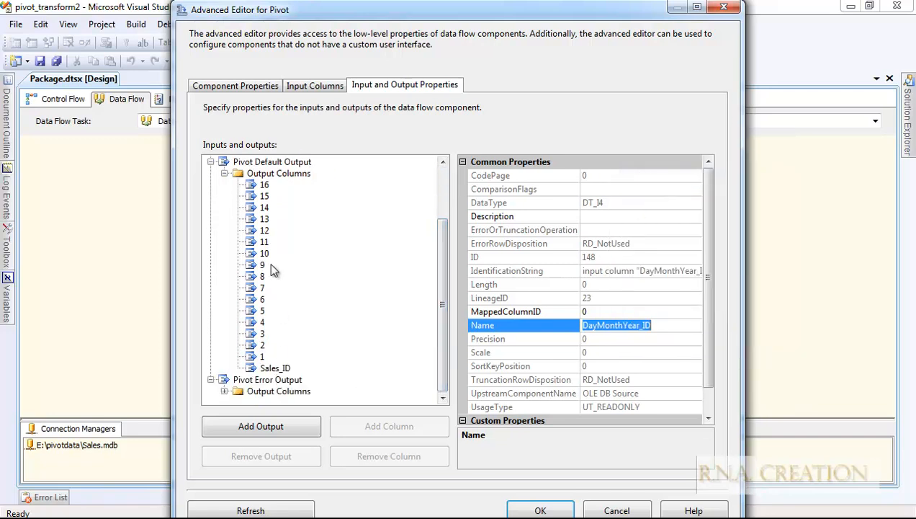
pyautogui.click(290, 175)
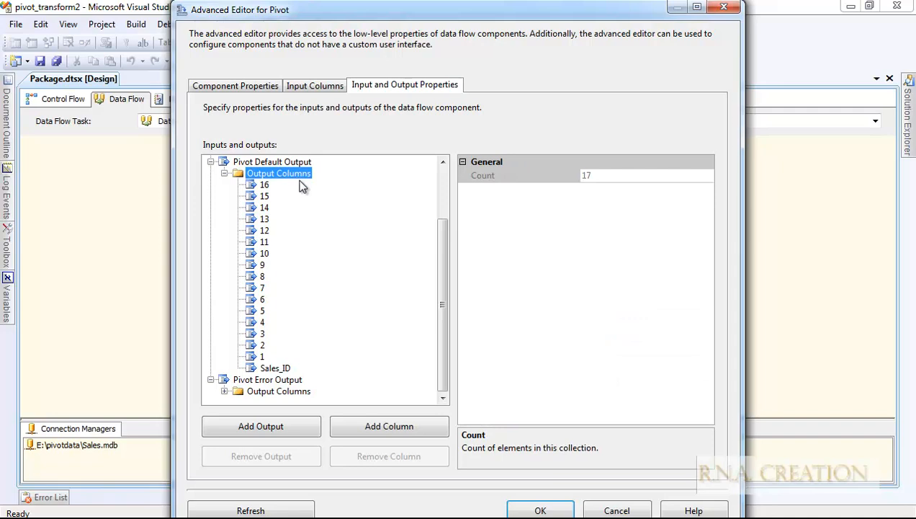
pyautogui.click(408, 427)
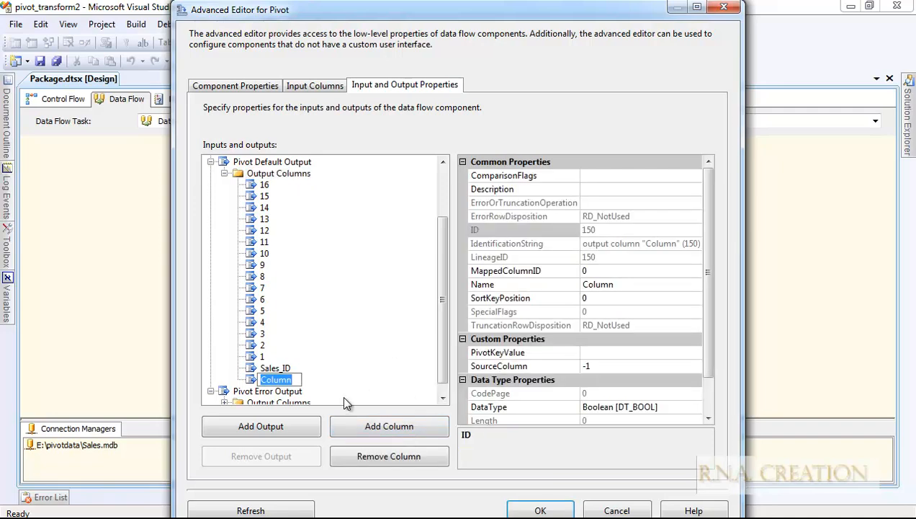
pyautogui.click(291, 379)
pyautogui.moveTo(295, 380); pyautogui.dragTo(218, 377)
pyautogui.write('DayMonthYear_ID')
pyautogui.press('Return')
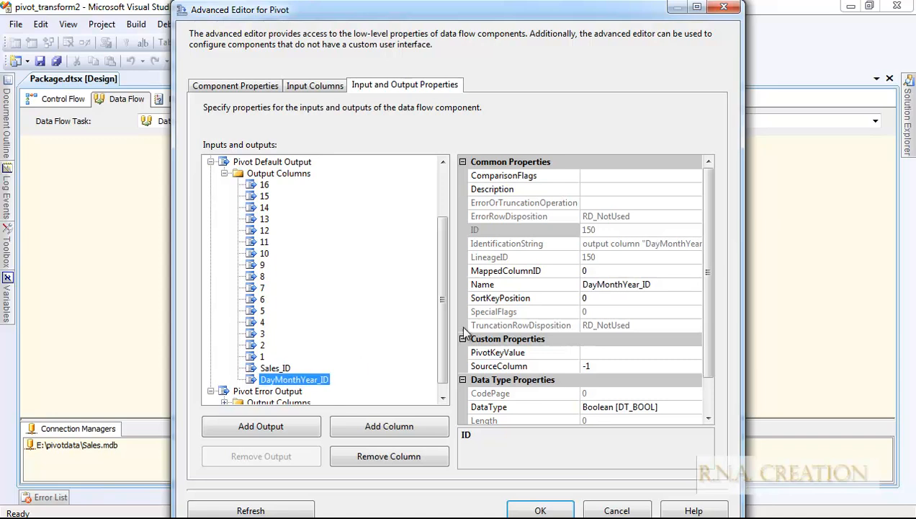
# Set the SourceColumn of the DayMonthYear_ID output column to 23, the LineageID of its input column, and apply the Pivot changes
pyautogui.moveTo(440, 321); pyautogui.dragTo(448, 239)
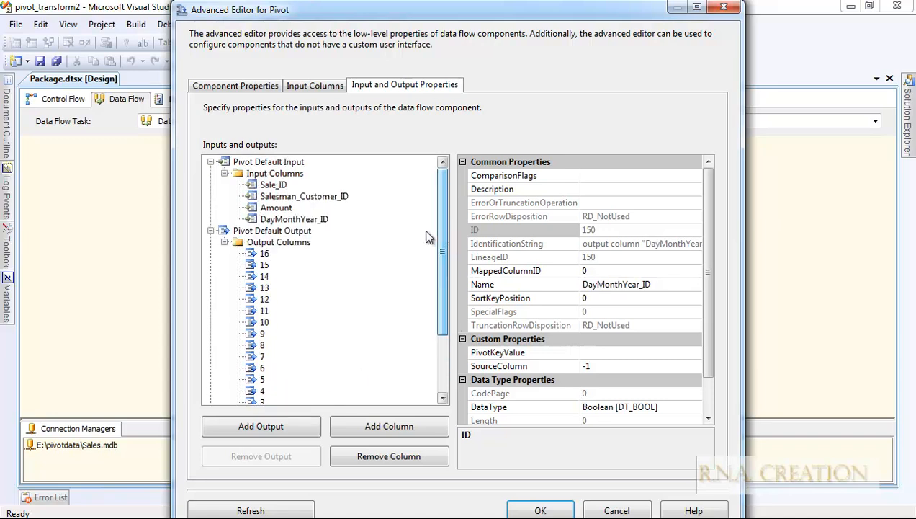
pyautogui.click(314, 222)
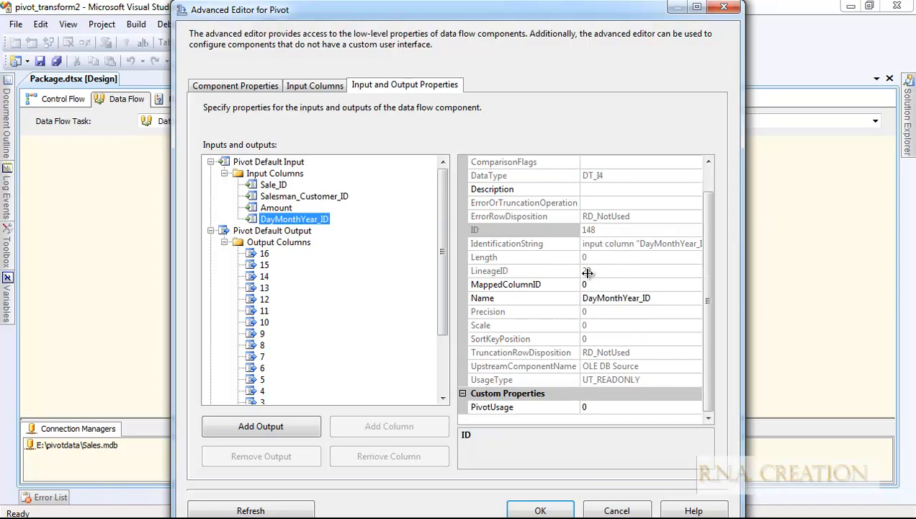
pyautogui.scroll(-3, 442, 283)
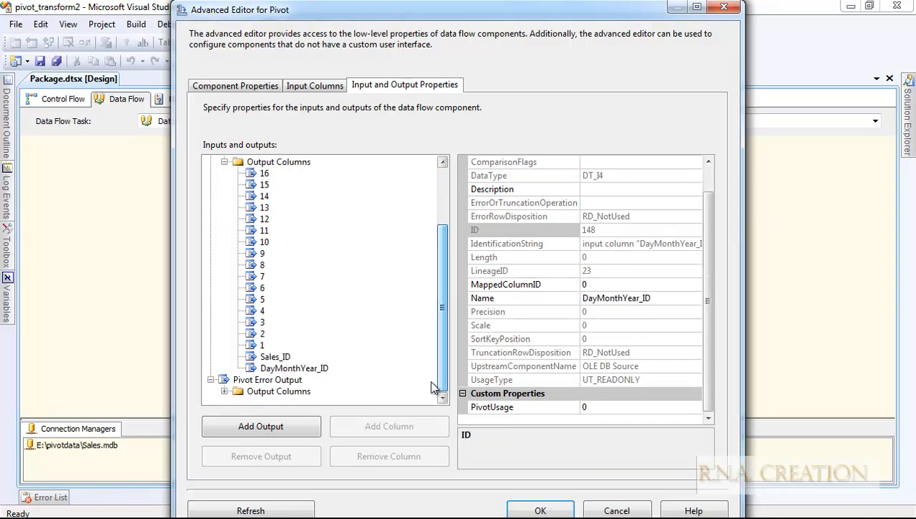
pyautogui.click(315, 369)
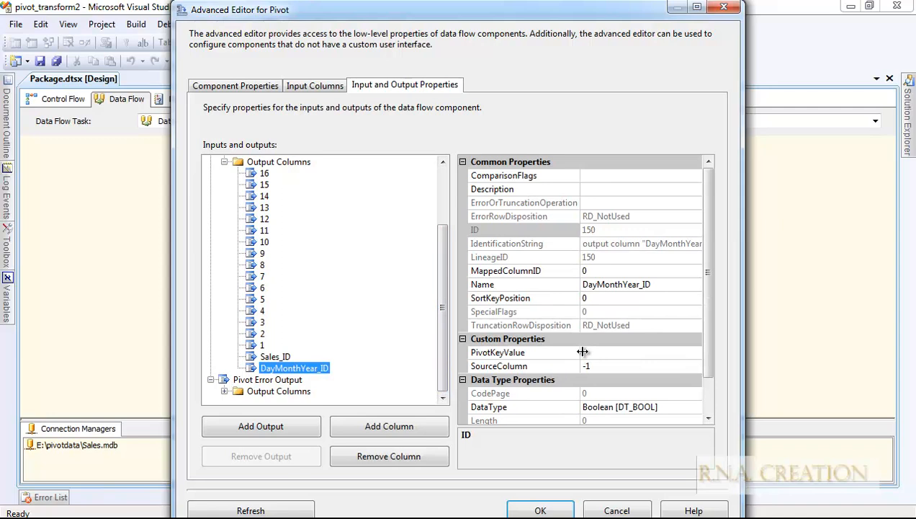
pyautogui.click(603, 365)
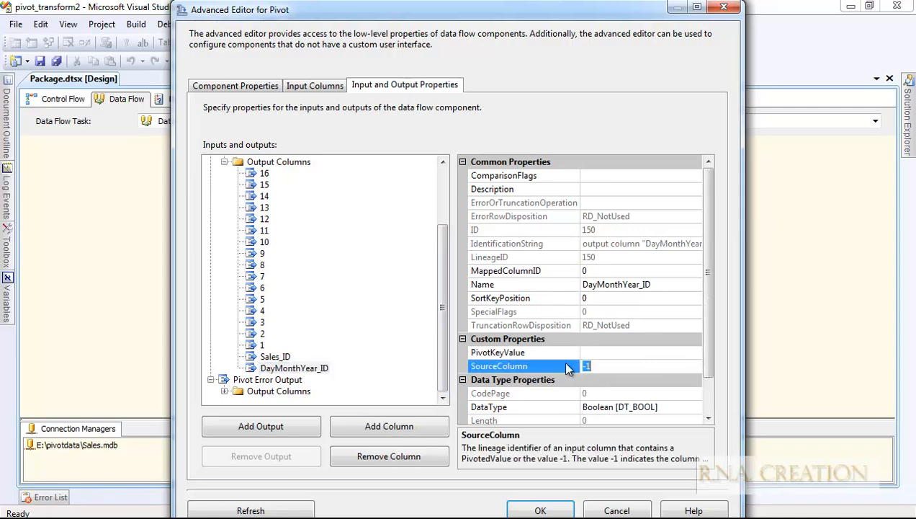
pyautogui.write('23')
pyautogui.click(541, 508)
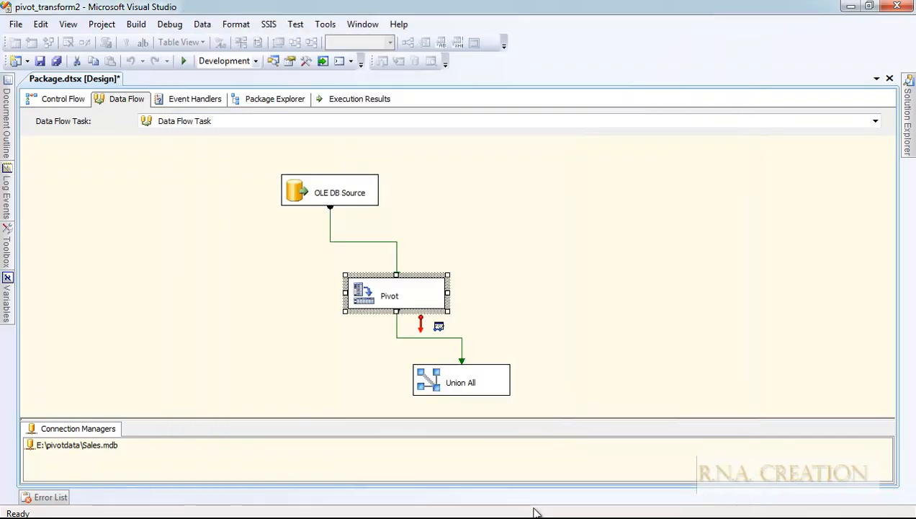
# Run the package, check the data viewer for the DayMonthYear_ID column, and stop debugging
pyautogui.click(461, 348)
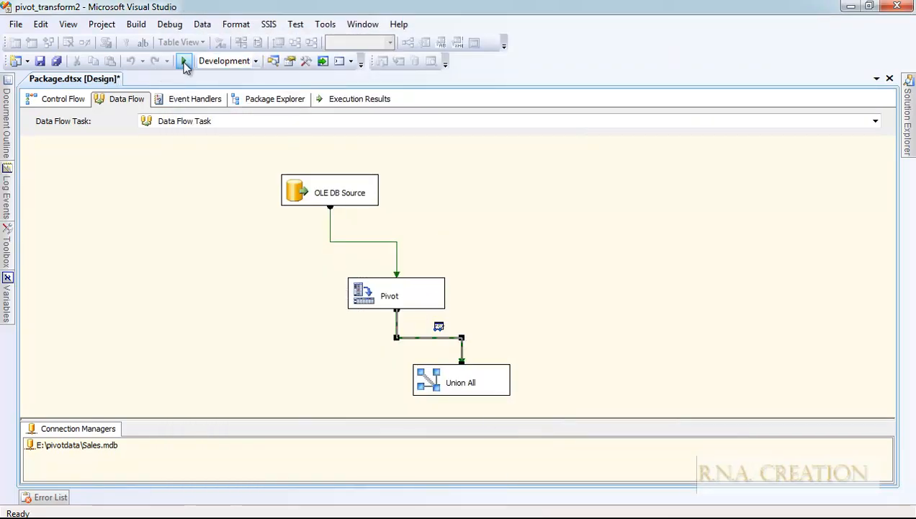
pyautogui.click(183, 61)
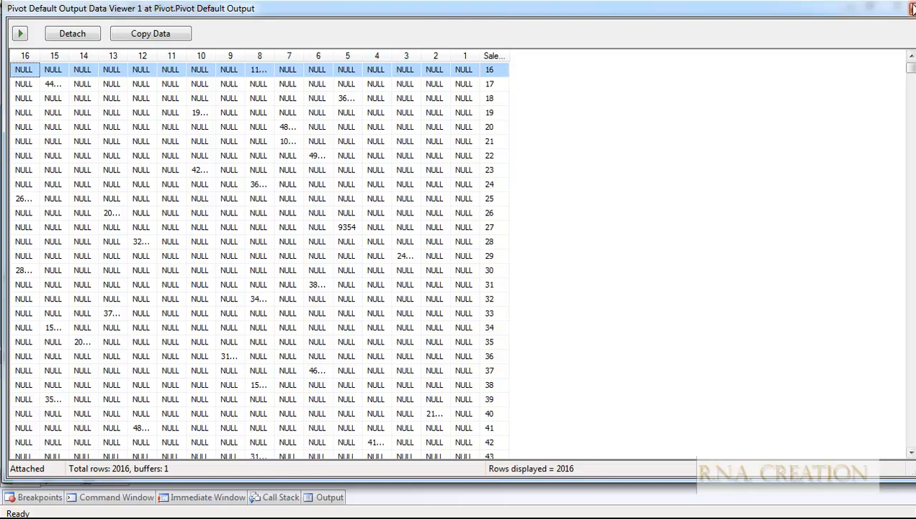
pyautogui.click(912, 9)
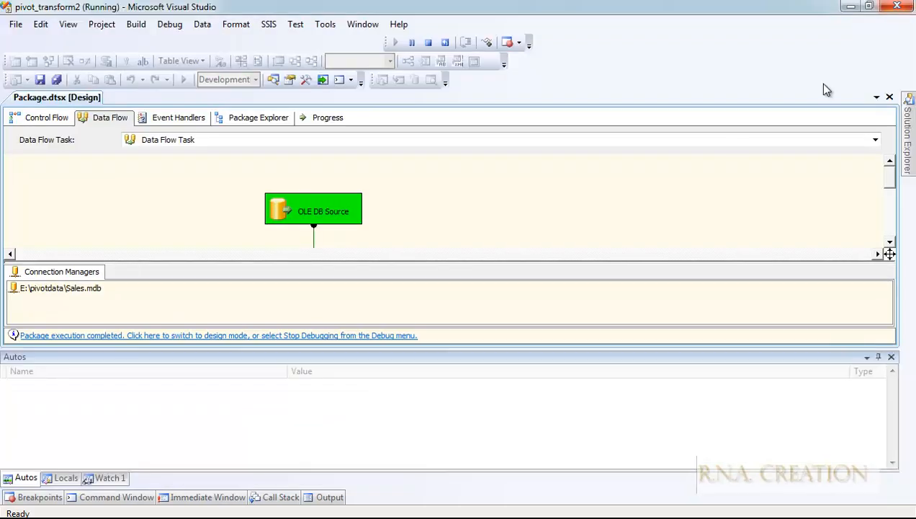
pyautogui.click(427, 41)
# Examine the Union All column mappings for DayMonthYear_ID and close the editor without changes
pyautogui.doubleClick(439, 382)
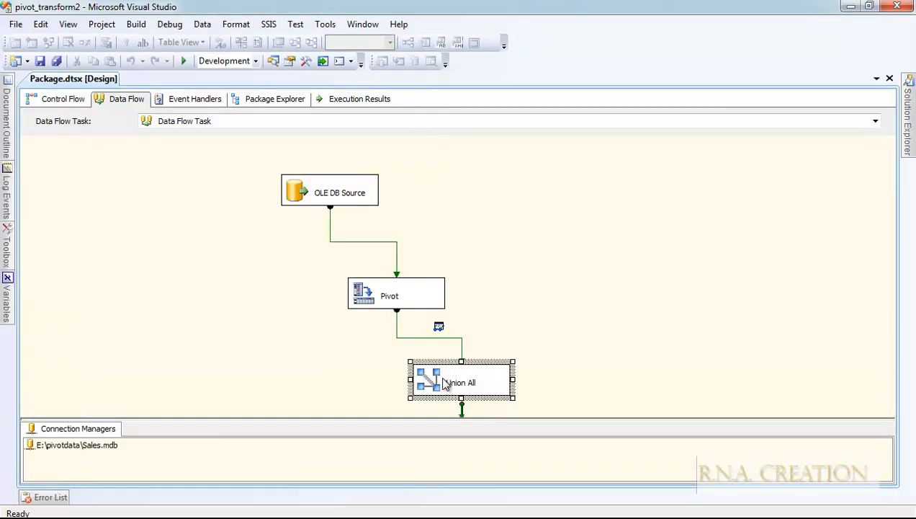
pyautogui.click(270, 389)
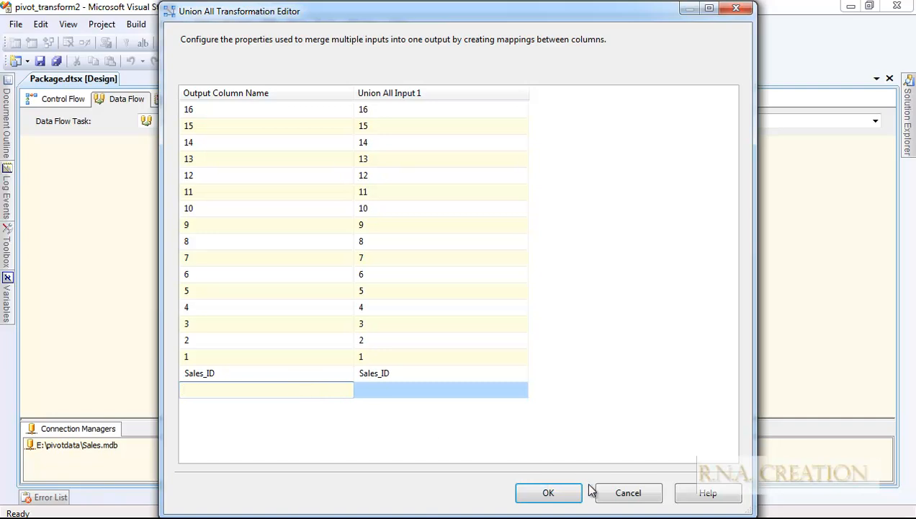
pyautogui.click(611, 492)
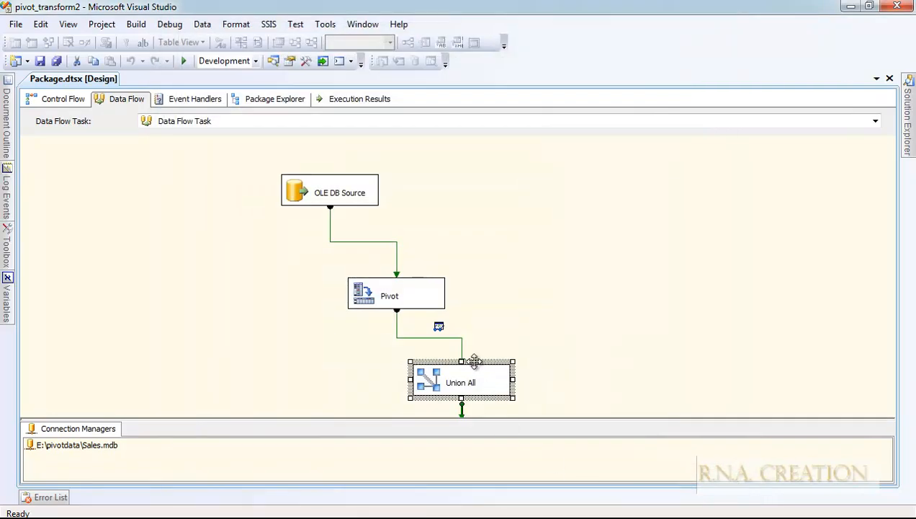
# Replace the Union All transformation with a new one below Pivot and connect Pivot's default output to it
pyautogui.press('Delete')
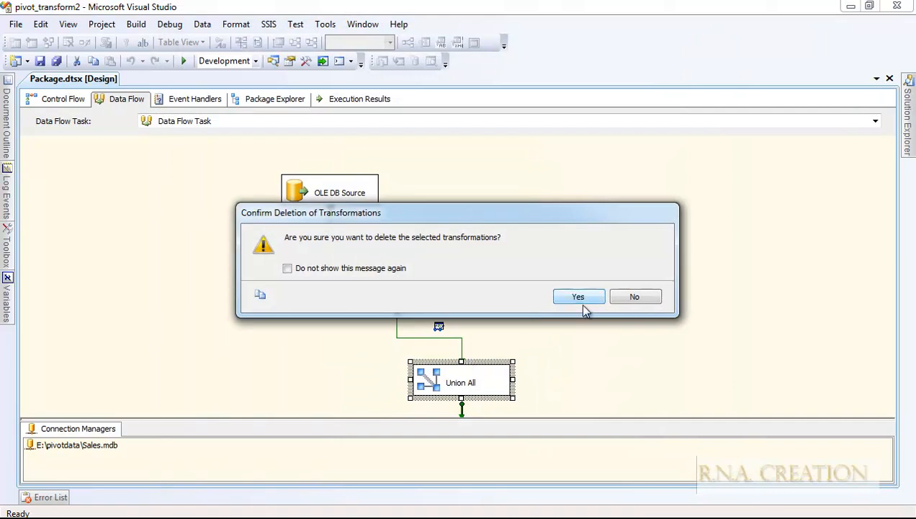
pyautogui.click(579, 296)
pyautogui.click(6, 249)
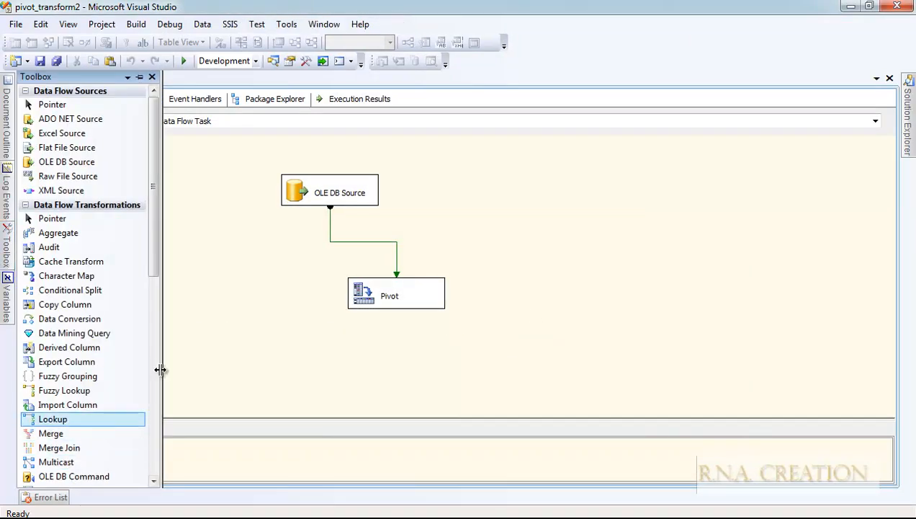
pyautogui.moveTo(159, 259); pyautogui.dragTo(160, 378)
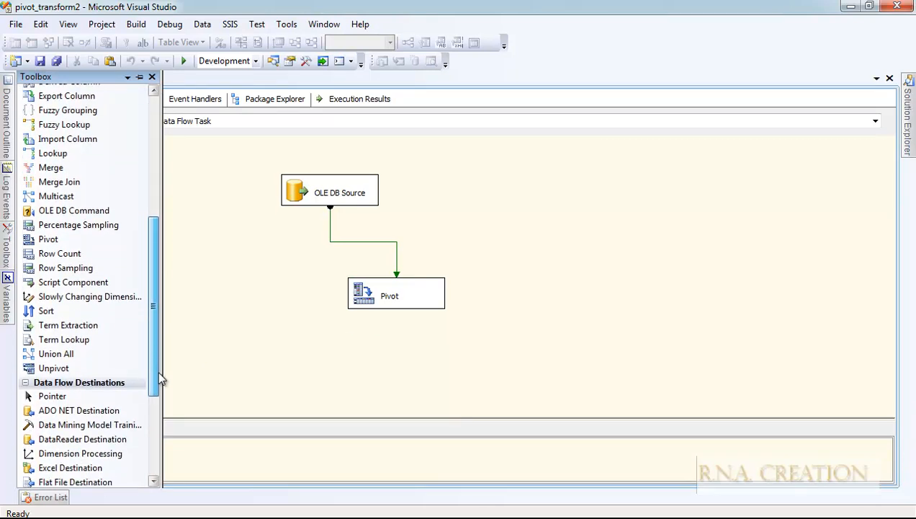
pyautogui.moveTo(61, 353); pyautogui.dragTo(467, 360)
pyautogui.click(403, 306)
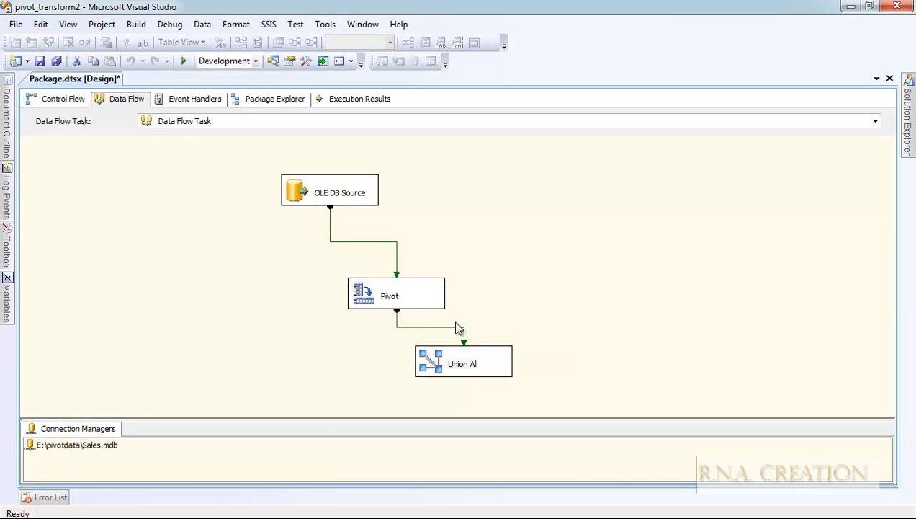
# Add a grid data viewer to the path between Pivot and Union All
pyautogui.doubleClick(448, 329)
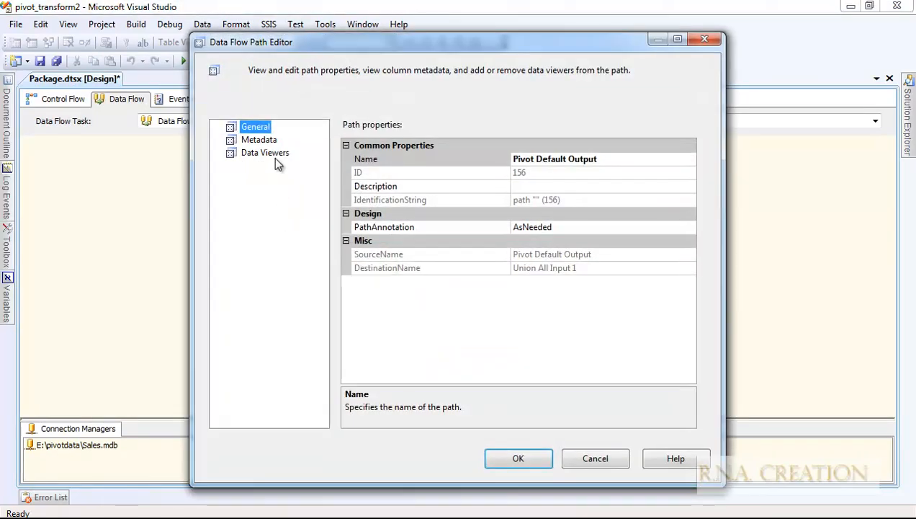
pyautogui.click(277, 154)
pyautogui.click(549, 415)
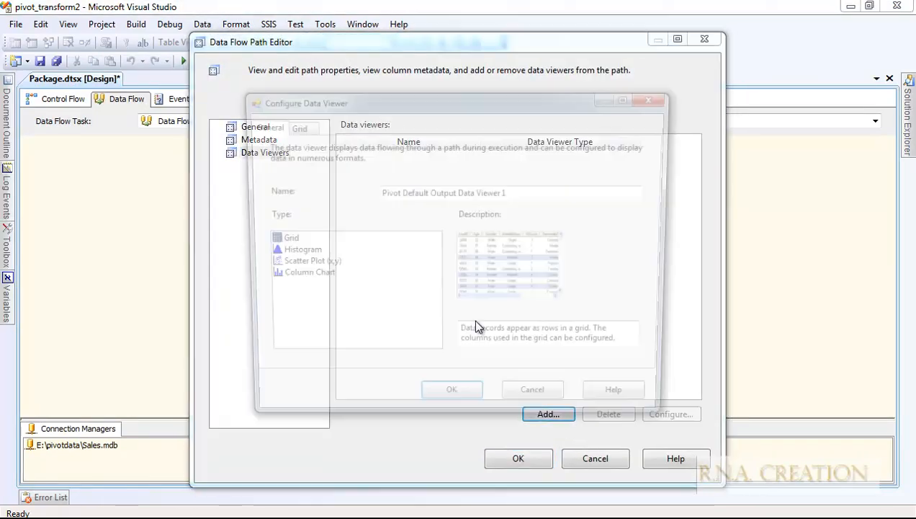
pyautogui.click(469, 404)
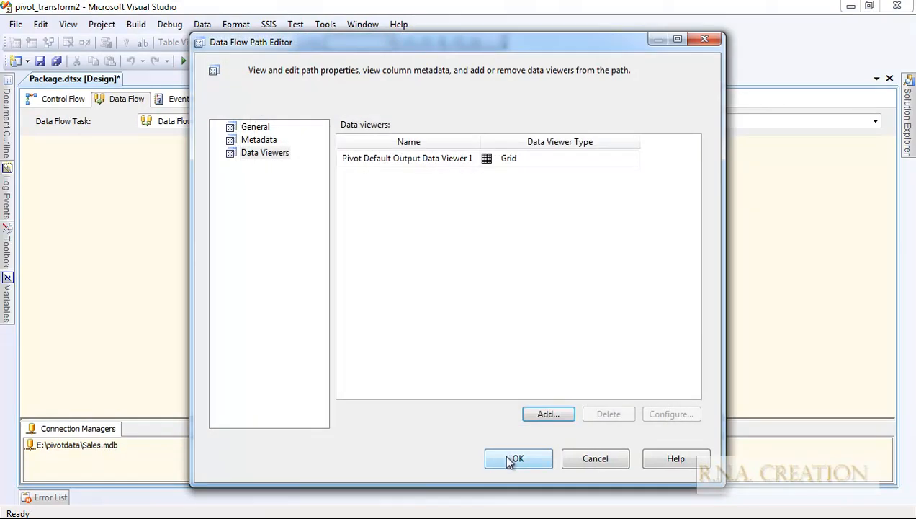
pyautogui.click(508, 456)
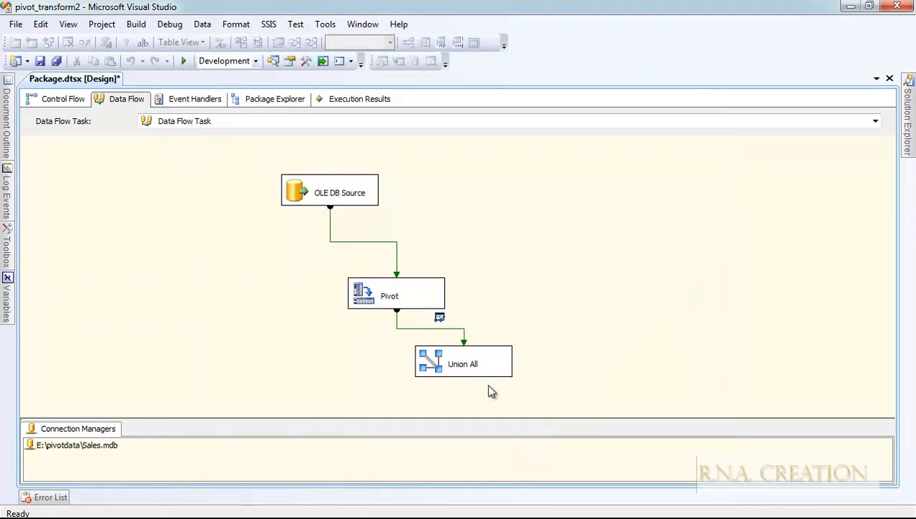
# Check the new Union All mappings, then run the package and inspect the widened DayMonthYear_ID column before stopping debugging
pyautogui.doubleClick(437, 364)
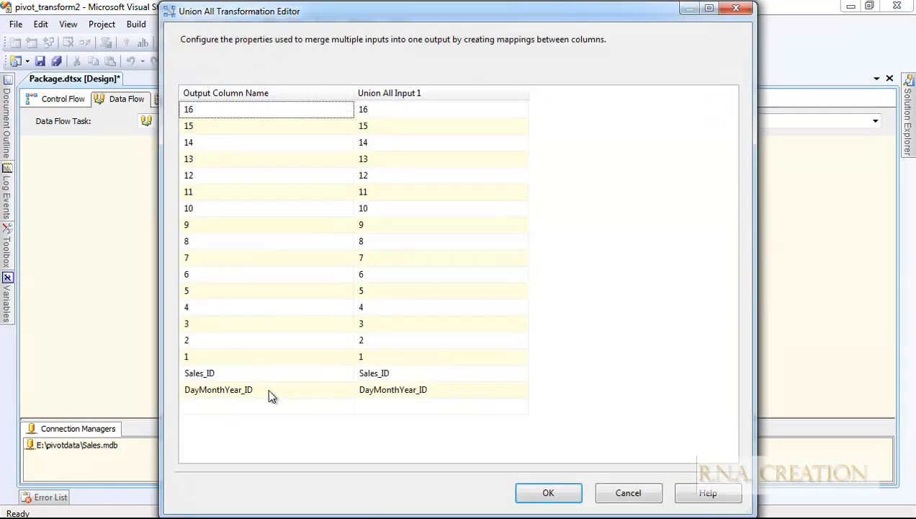
pyautogui.click(546, 492)
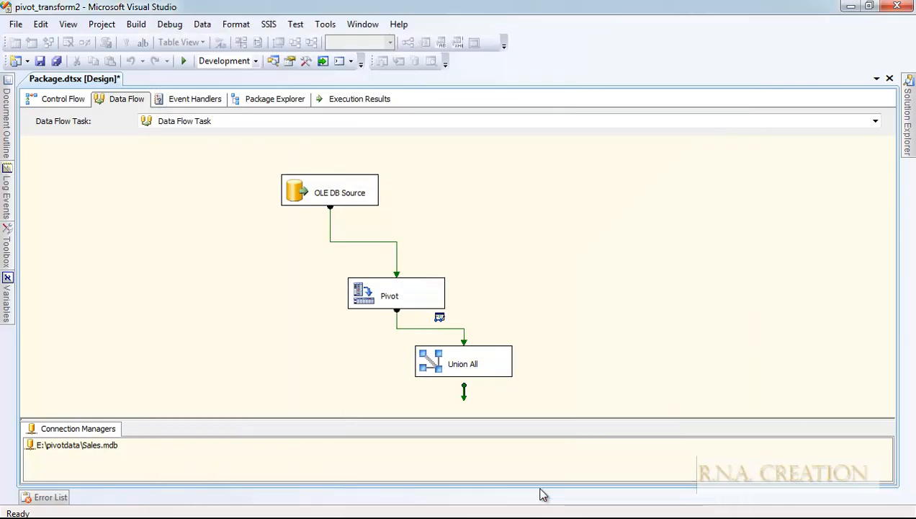
pyautogui.click(187, 63)
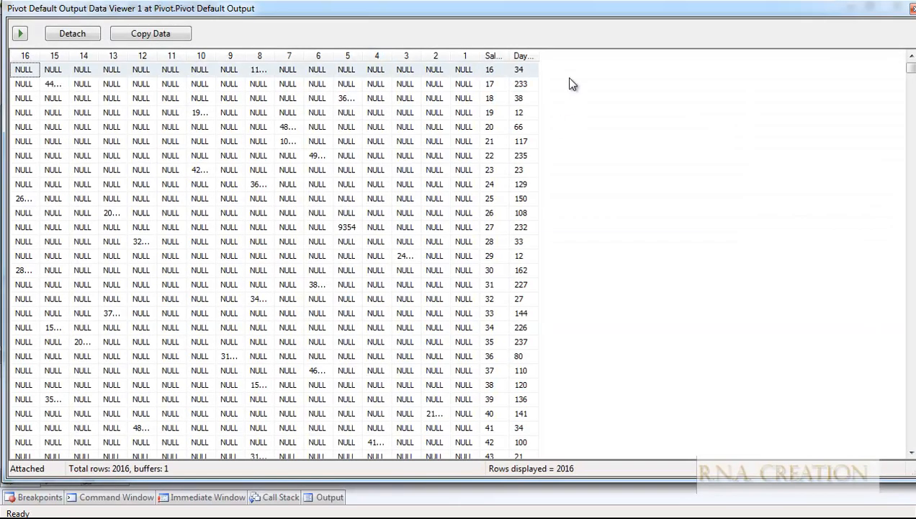
pyautogui.moveTo(537, 56); pyautogui.dragTo(571, 57)
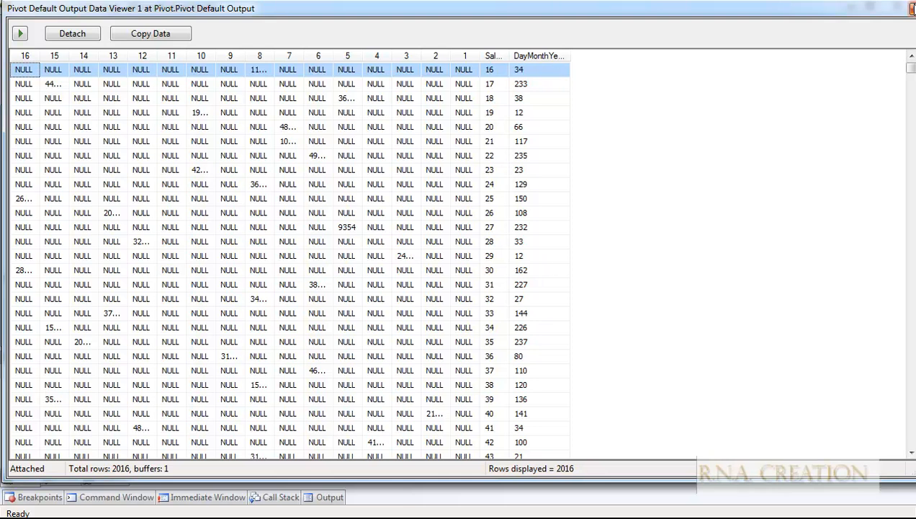
pyautogui.click(911, 7)
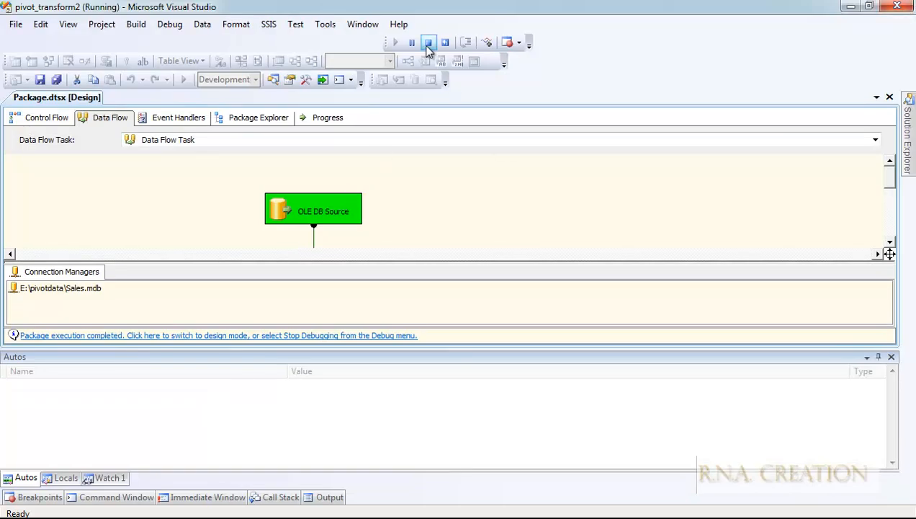
pyautogui.click(427, 43)
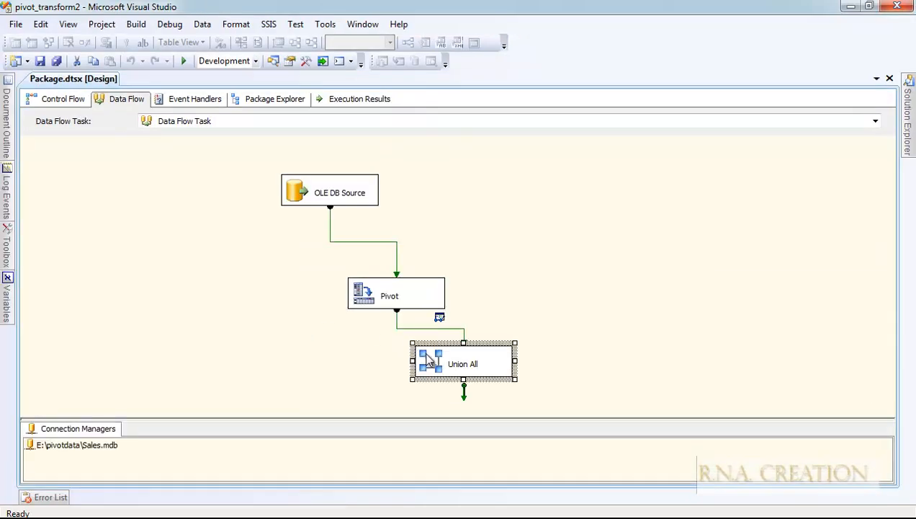
# Review the Pivot transformation's input columns and the expanded column list of Pivot Default Output, then close its advanced editor
pyautogui.doubleClick(365, 297)
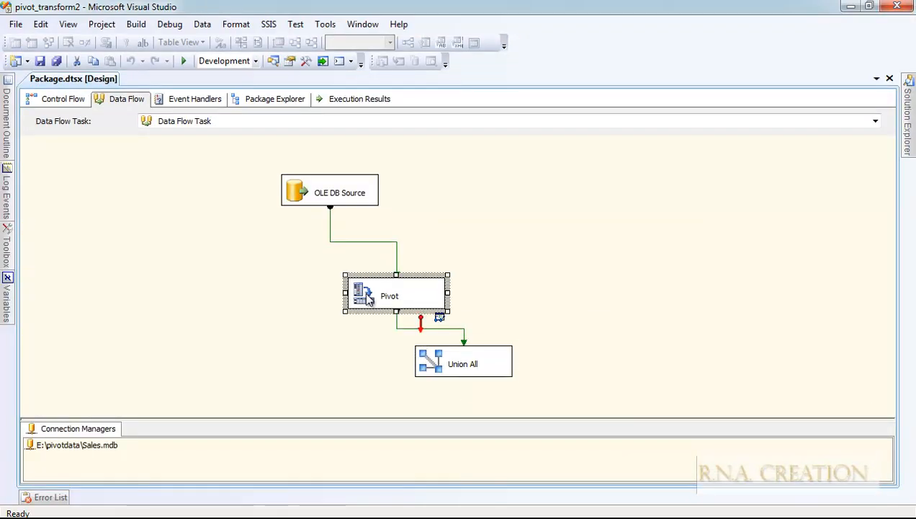
pyautogui.click(311, 88)
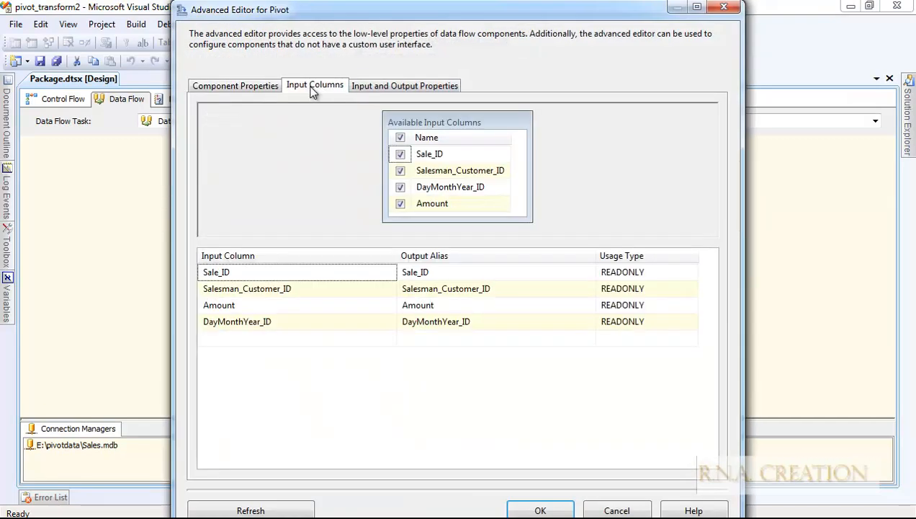
pyautogui.click(386, 87)
pyautogui.click(210, 173)
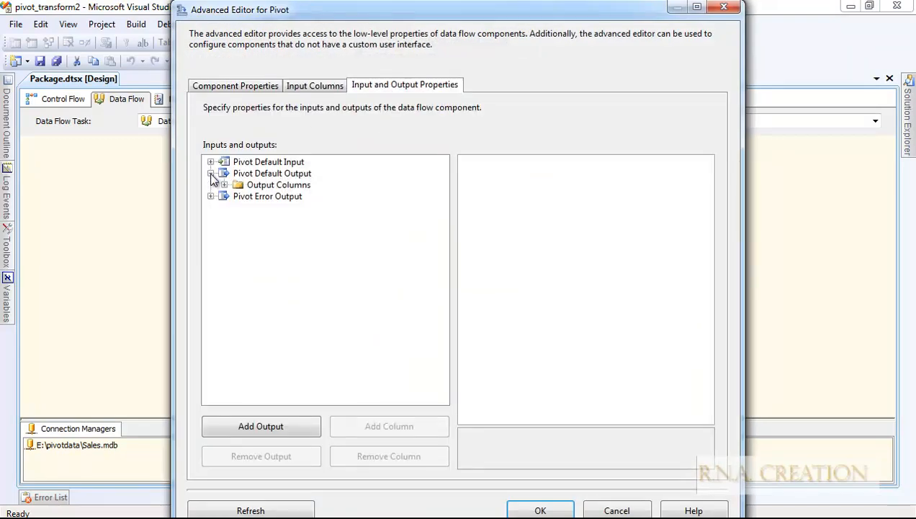
pyautogui.click(224, 185)
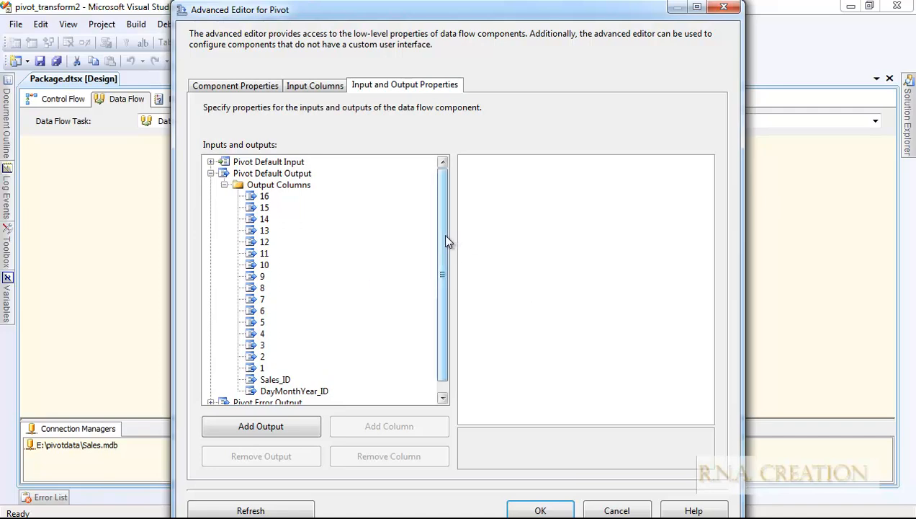
pyautogui.click(542, 509)
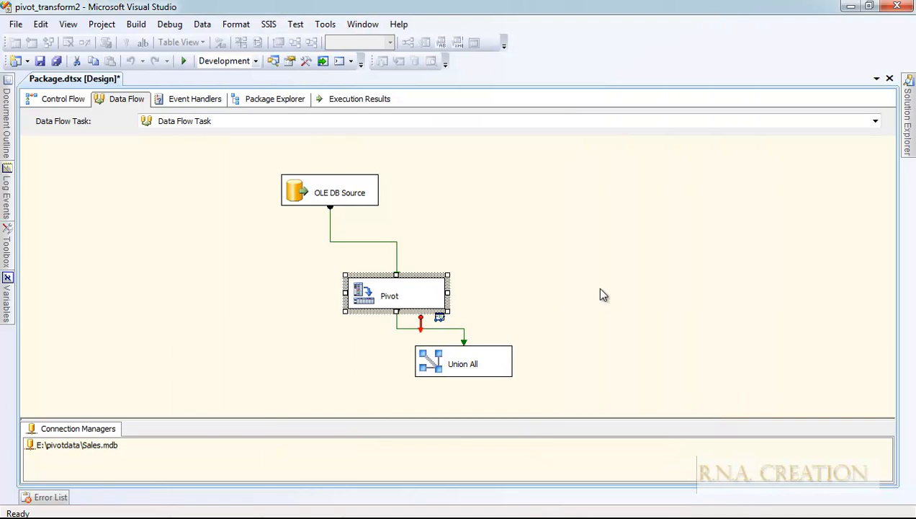